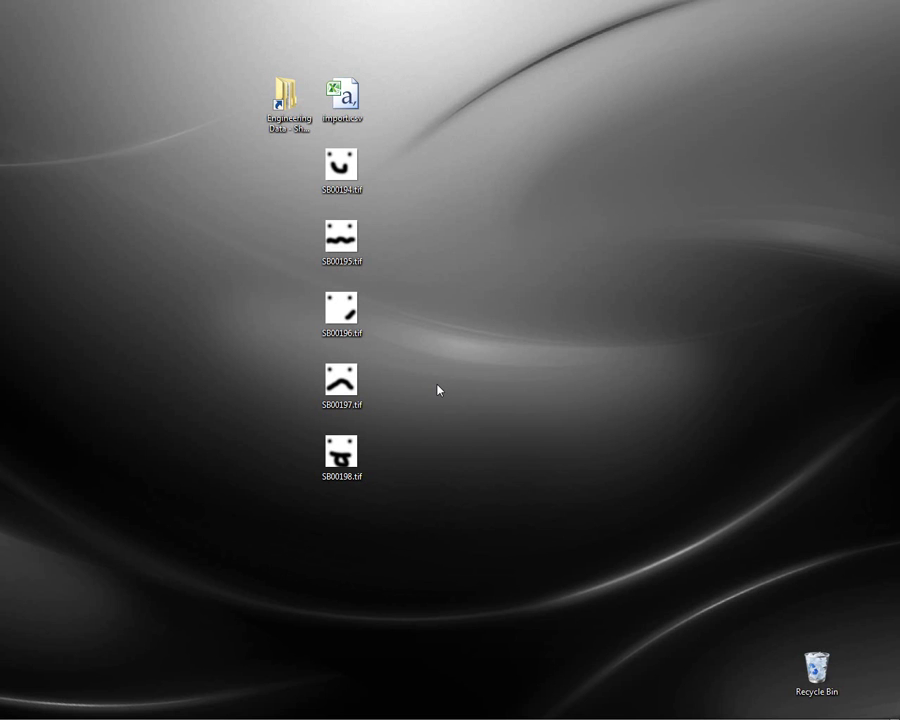
- Cut the five SB00194–SB00198 TIFF files from the desktop
left_click_drag(413, 470, 345, 178)
right_click(330, 172)
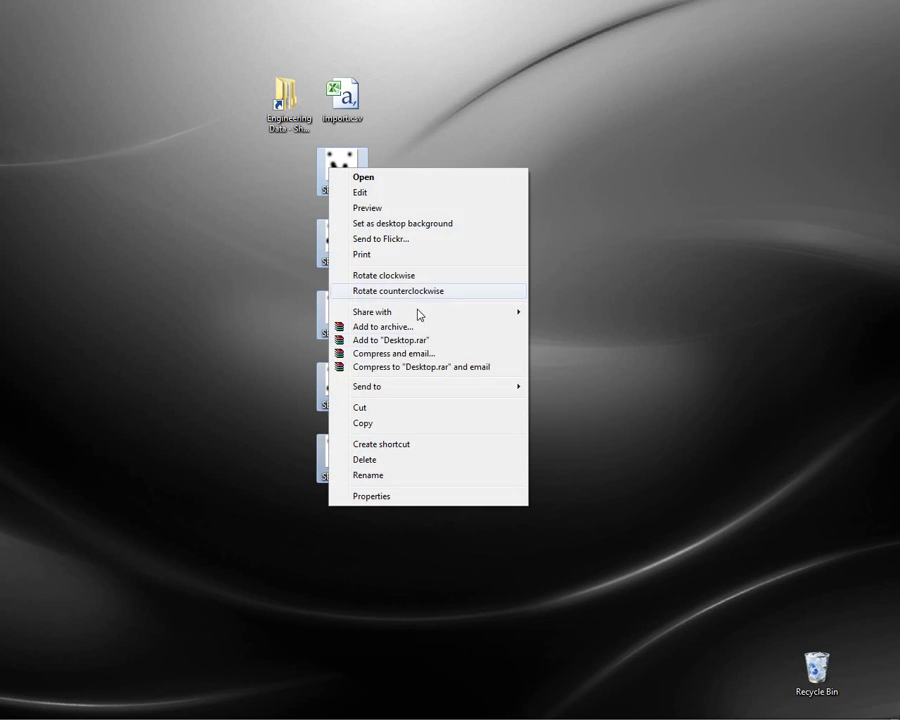
left_click(392, 408)
- Paste the five TIFFs into the Engineering Data\Projects\PropTest folder
double_click(274, 104)
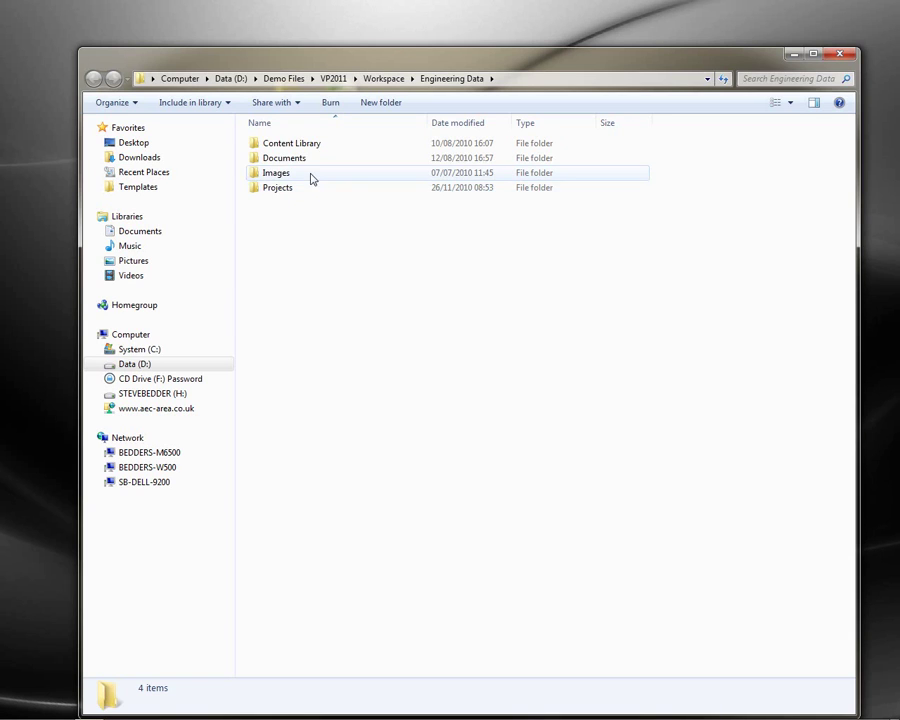
double_click(306, 190)
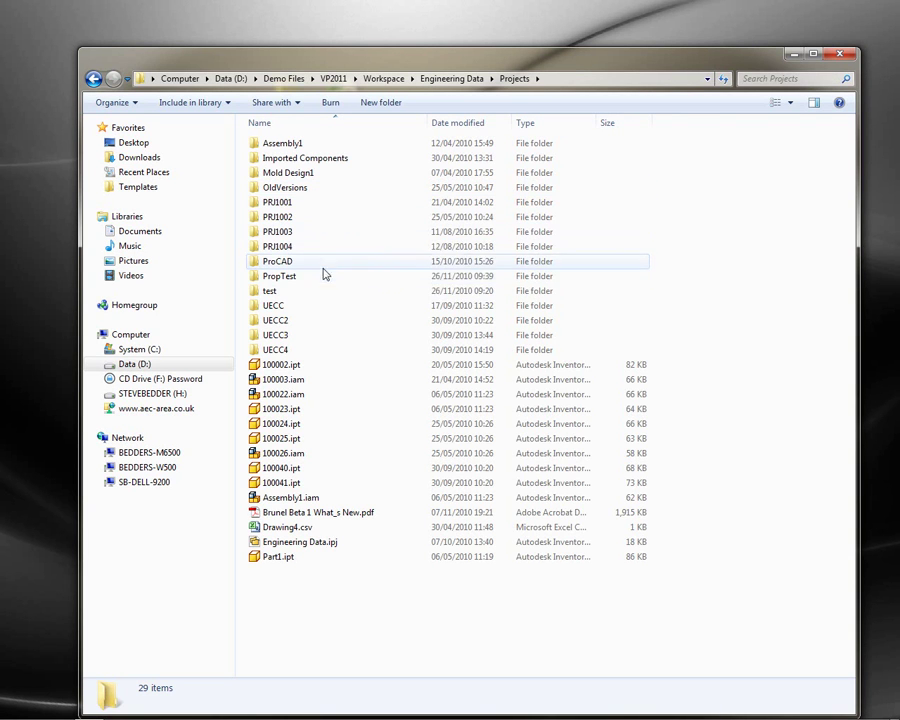
double_click(322, 276)
right_click(327, 270)
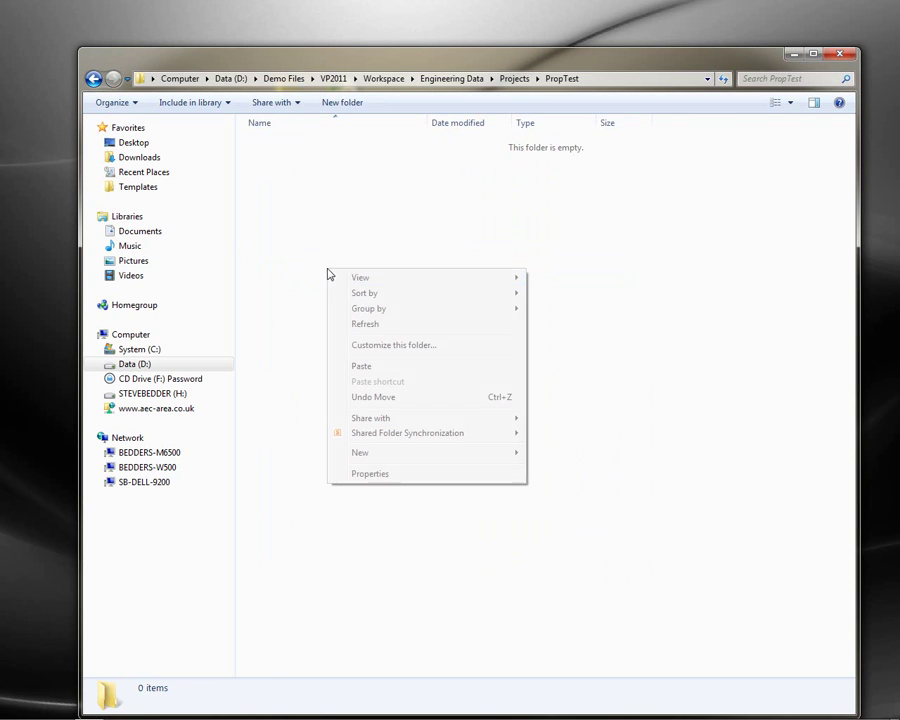
left_click(366, 367)
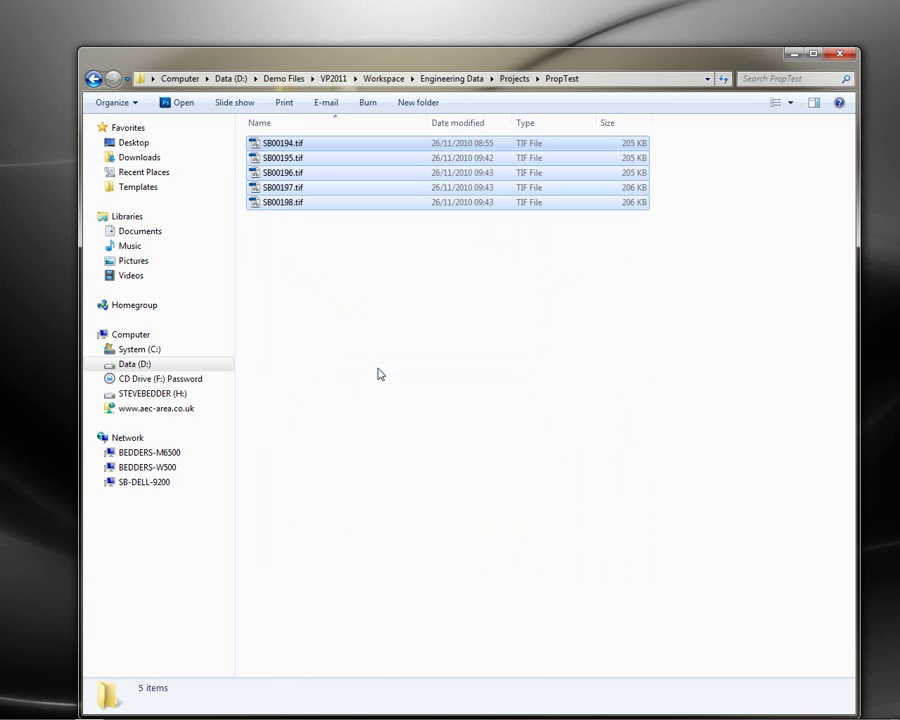
left_click(293, 247)
left_click(18, 709)
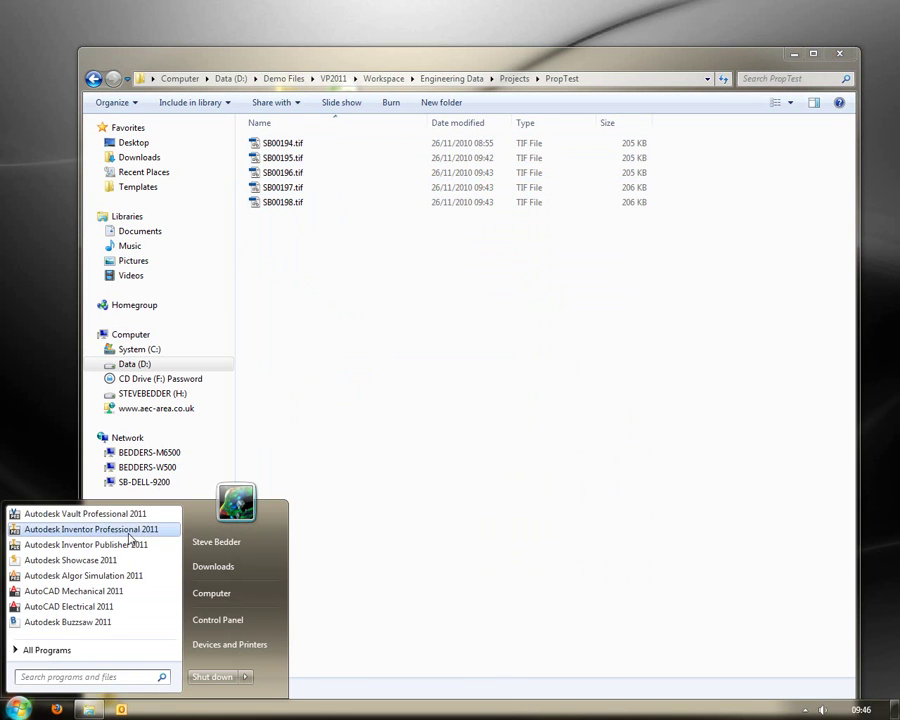
- Launch Vault Professional 2011, log in, and open Vault Explorer > Projects > PropTest
left_click(165, 514)
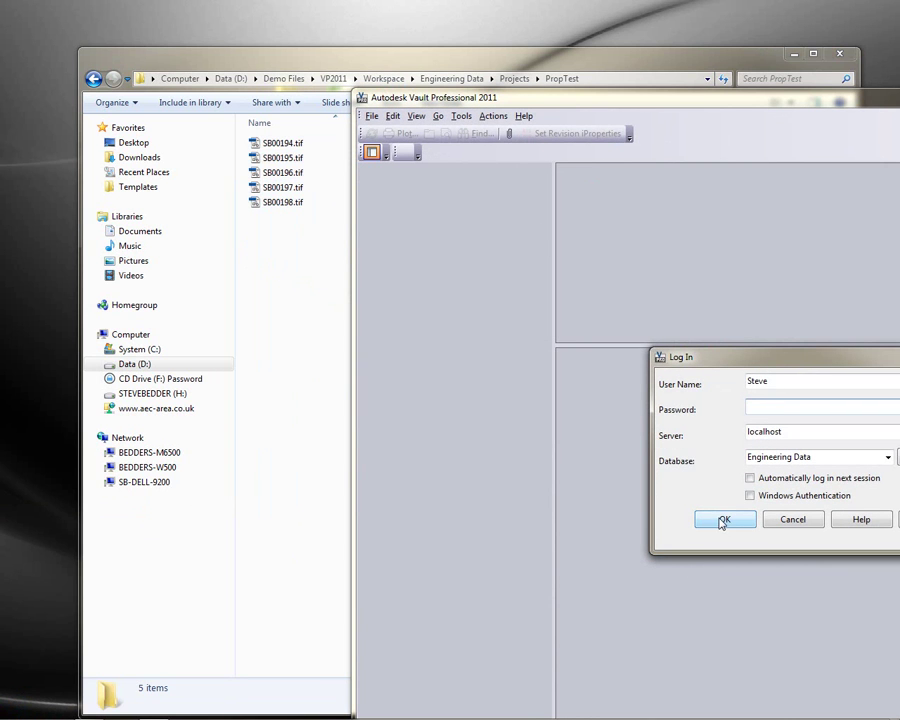
left_click(723, 520)
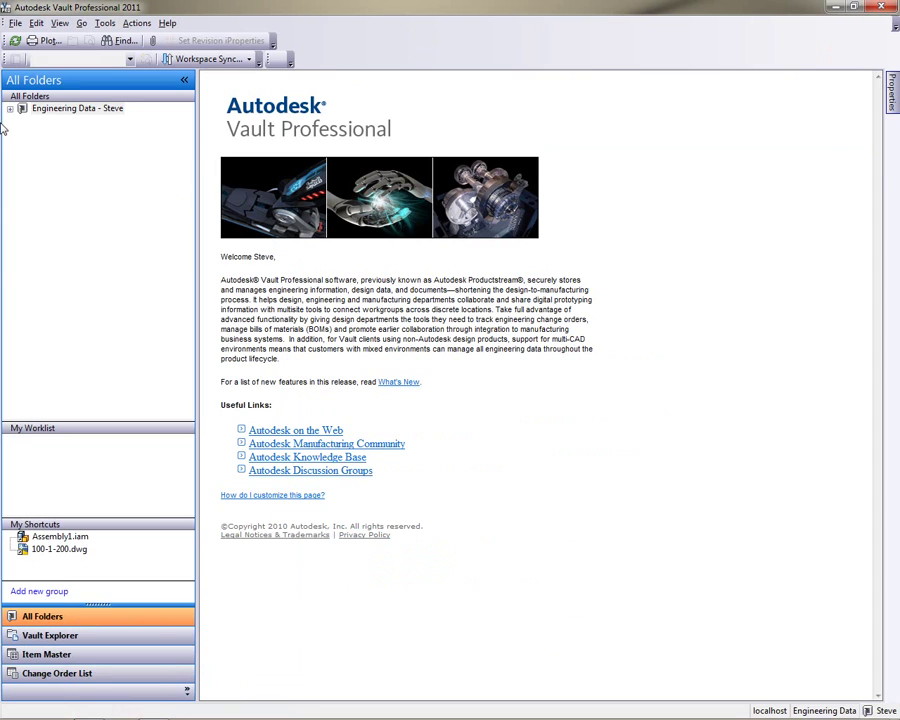
left_click(9, 109)
left_click(23, 146)
left_click(36, 210)
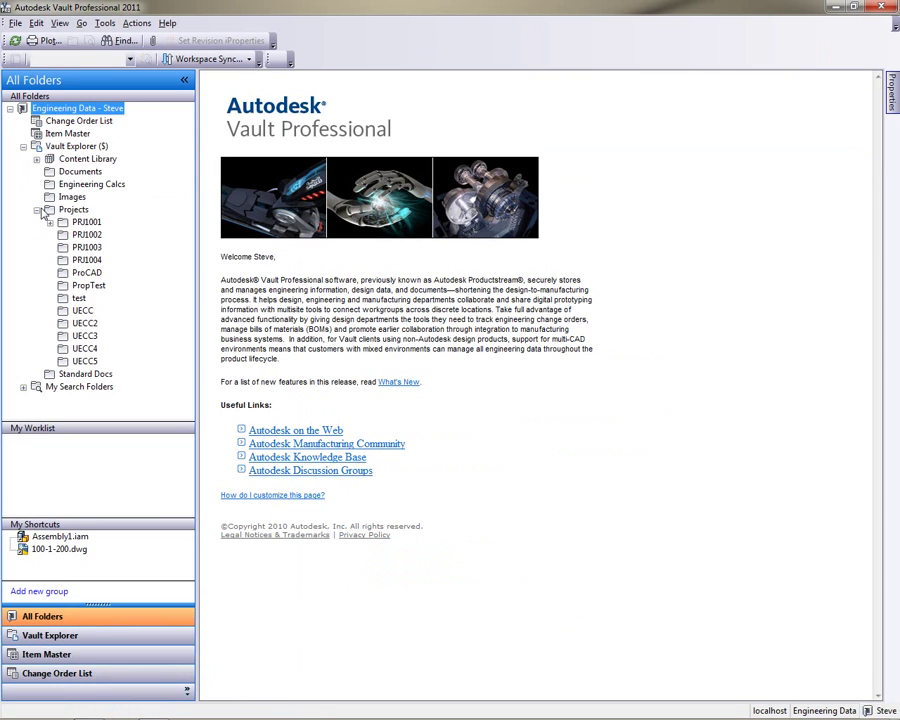
left_click(88, 286)
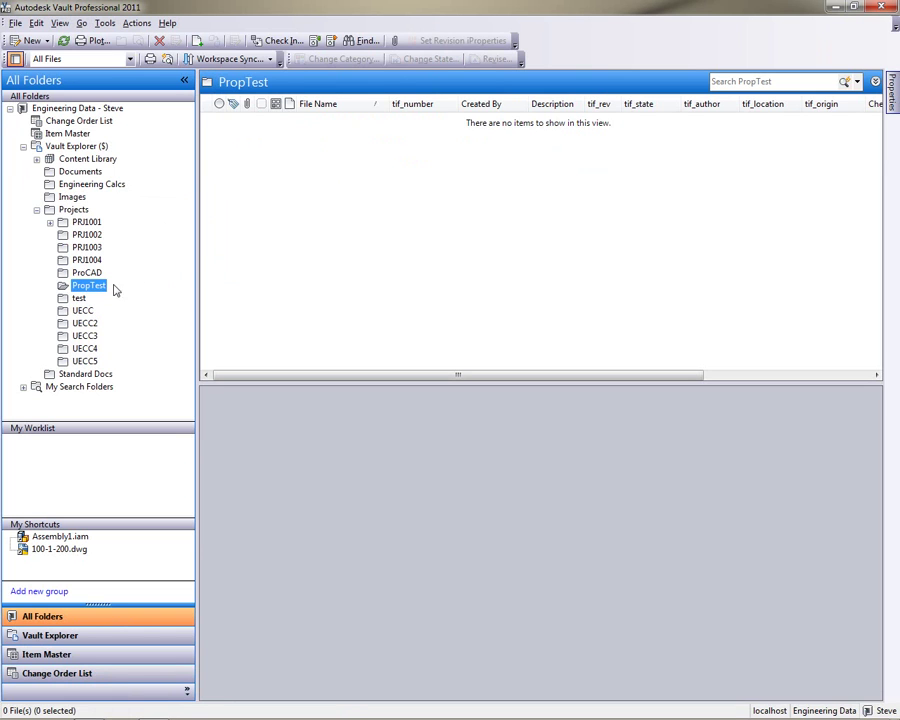
right_click(87, 290)
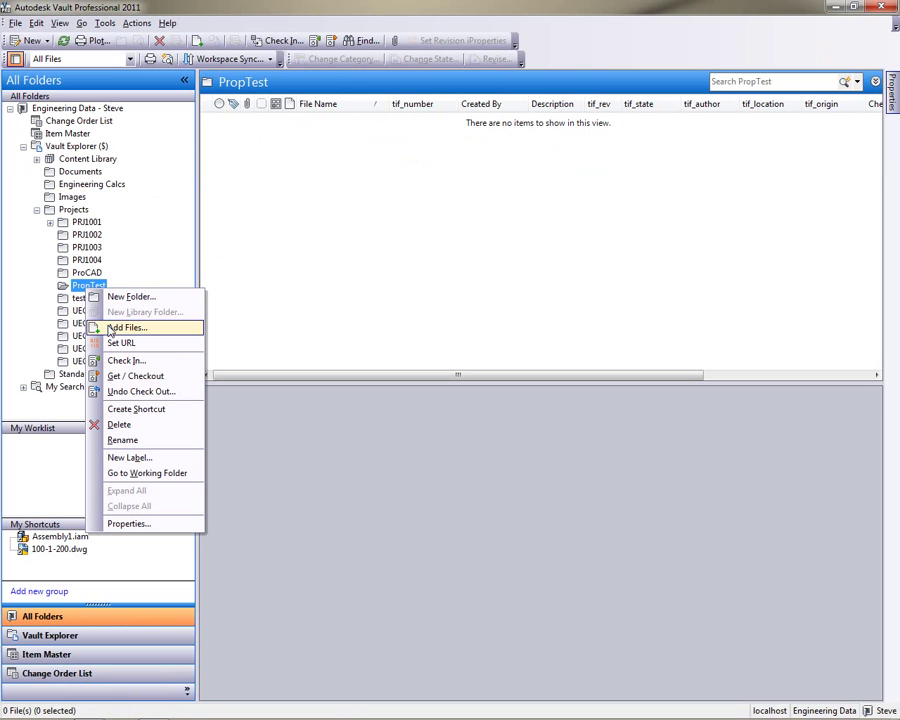
left_click(104, 23)
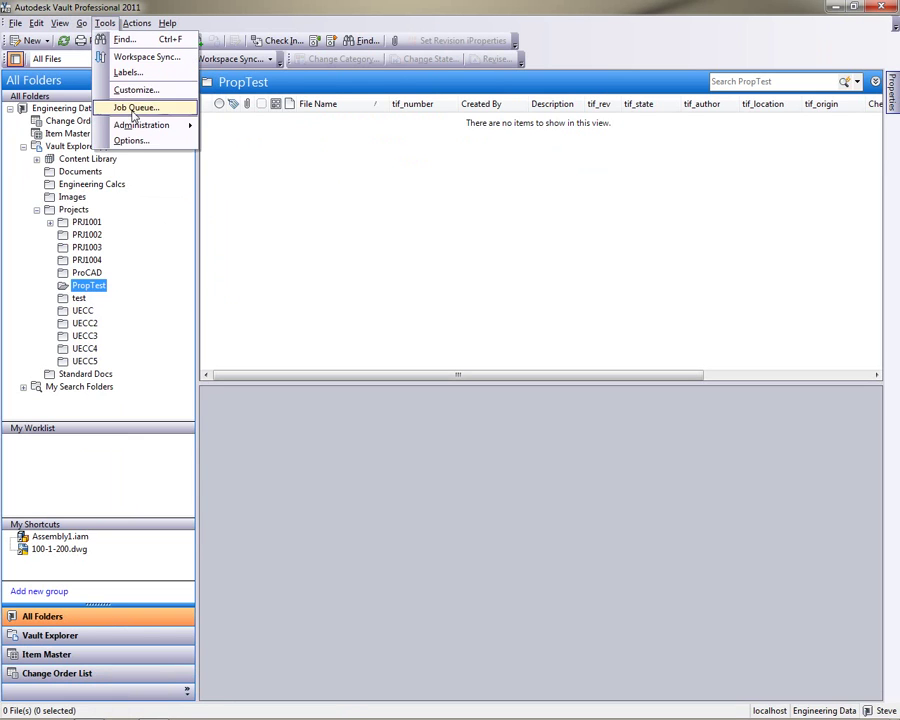
- Open Vault Settings > Behaviors and review the Images file category
mouse_move(188, 124)
left_click(228, 125)
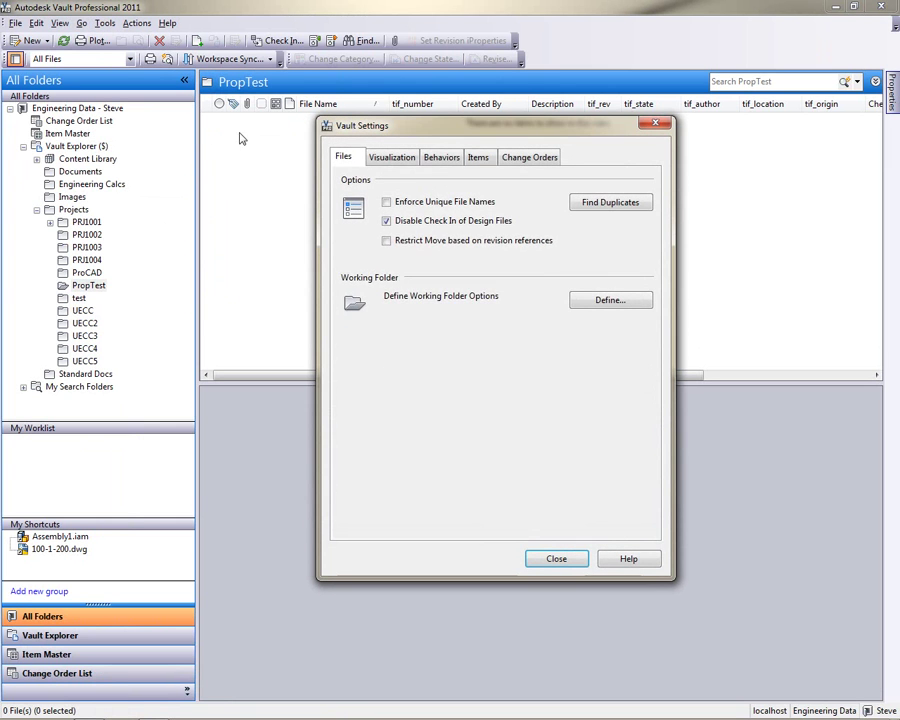
left_click(440, 158)
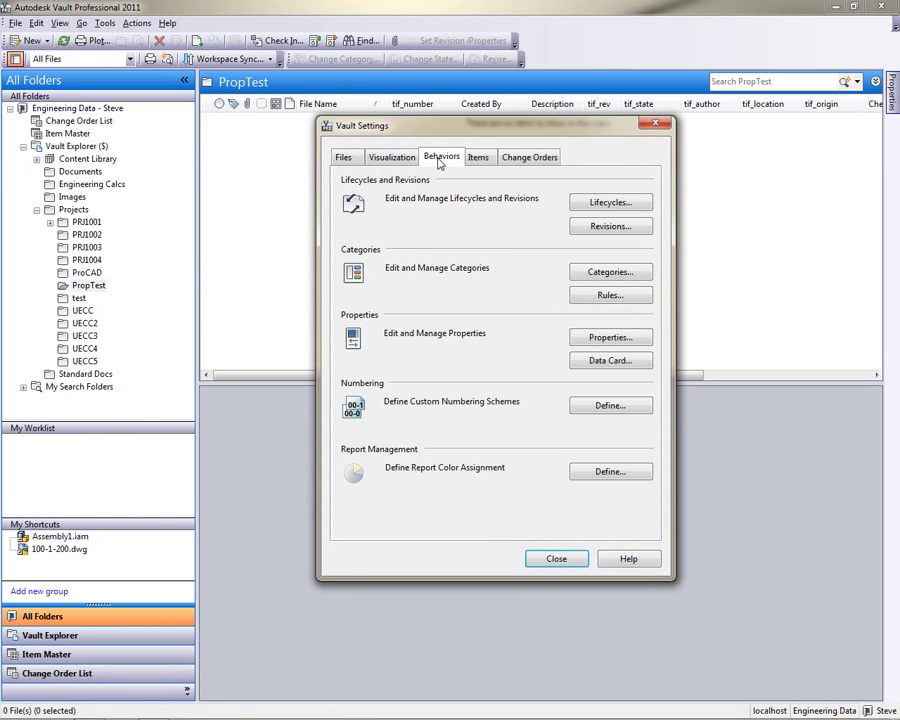
left_click(614, 273)
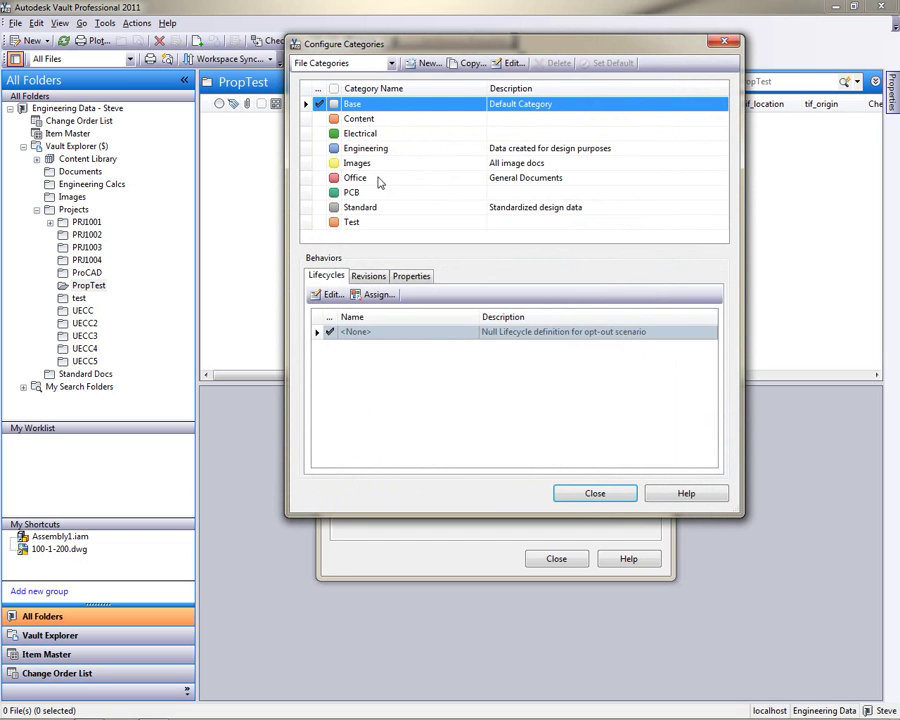
left_click(440, 165)
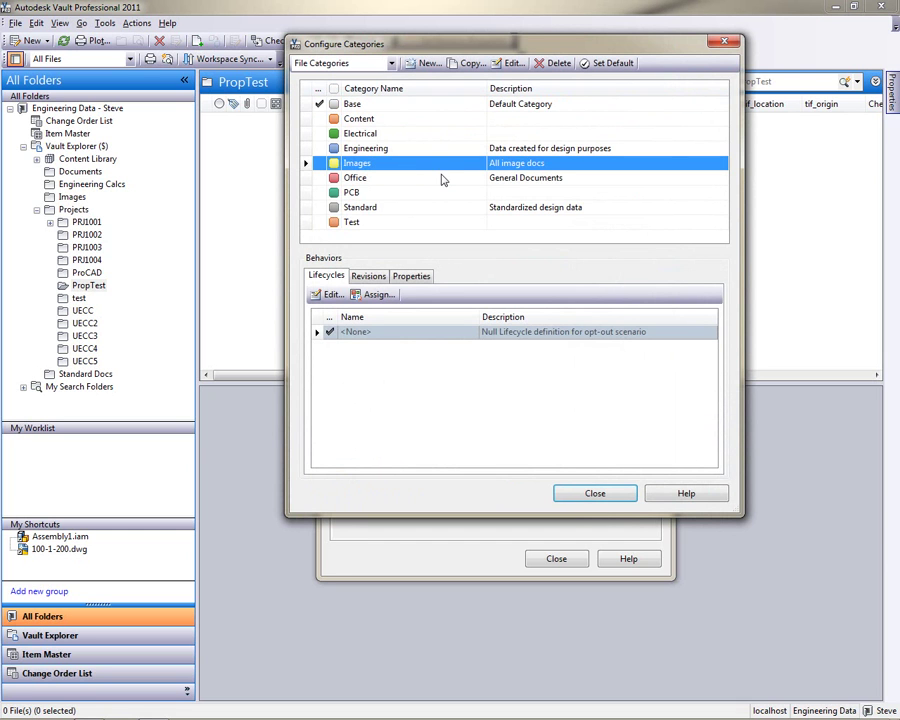
left_click(583, 497)
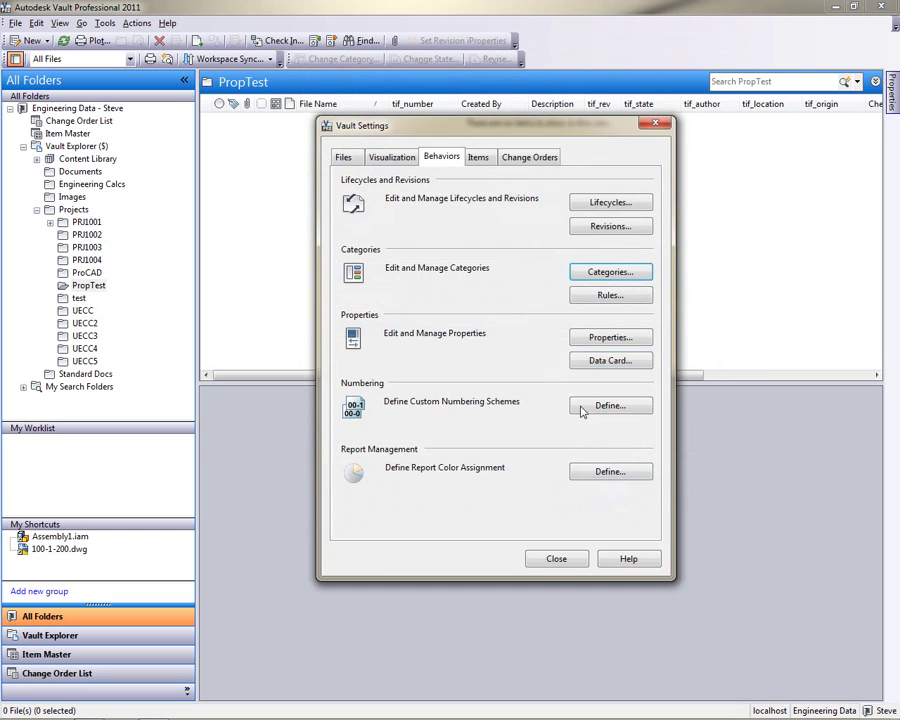
- Check that the Image rule matches file names containing .tif
left_click(605, 296)
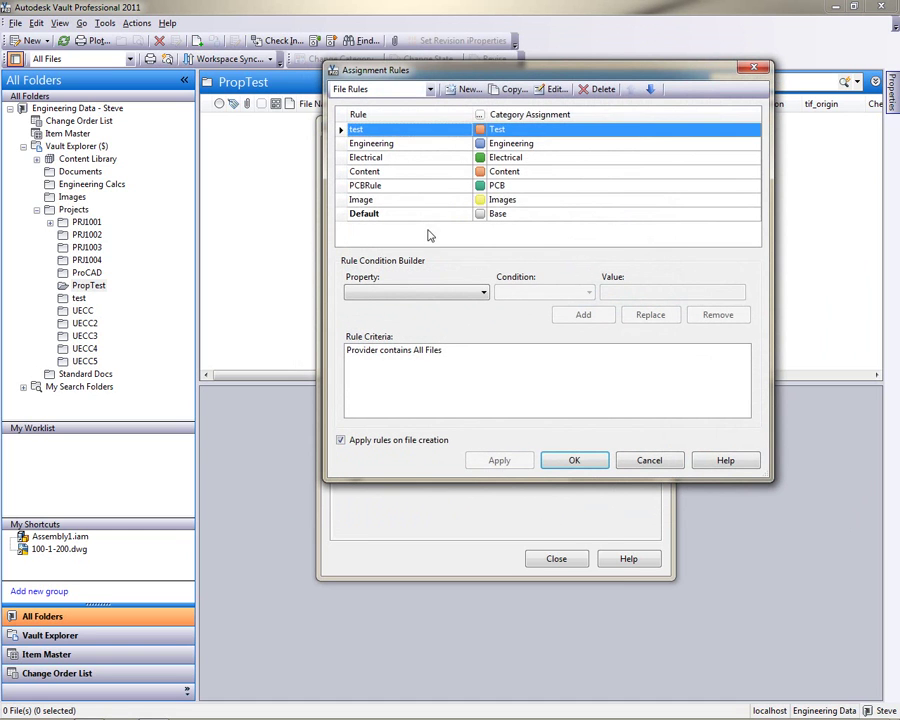
left_click(440, 201)
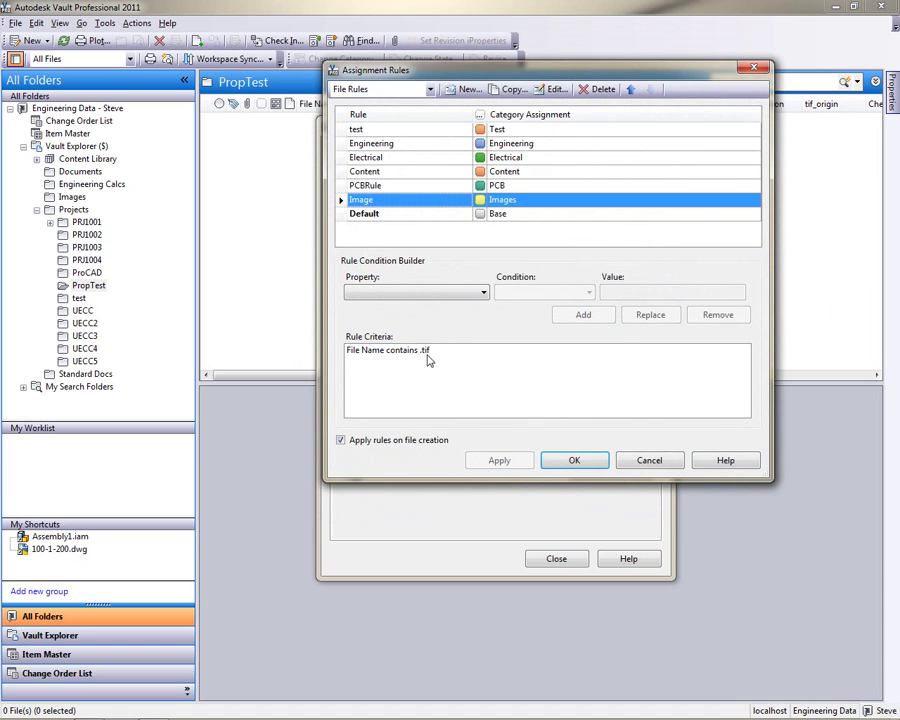
left_click(599, 465)
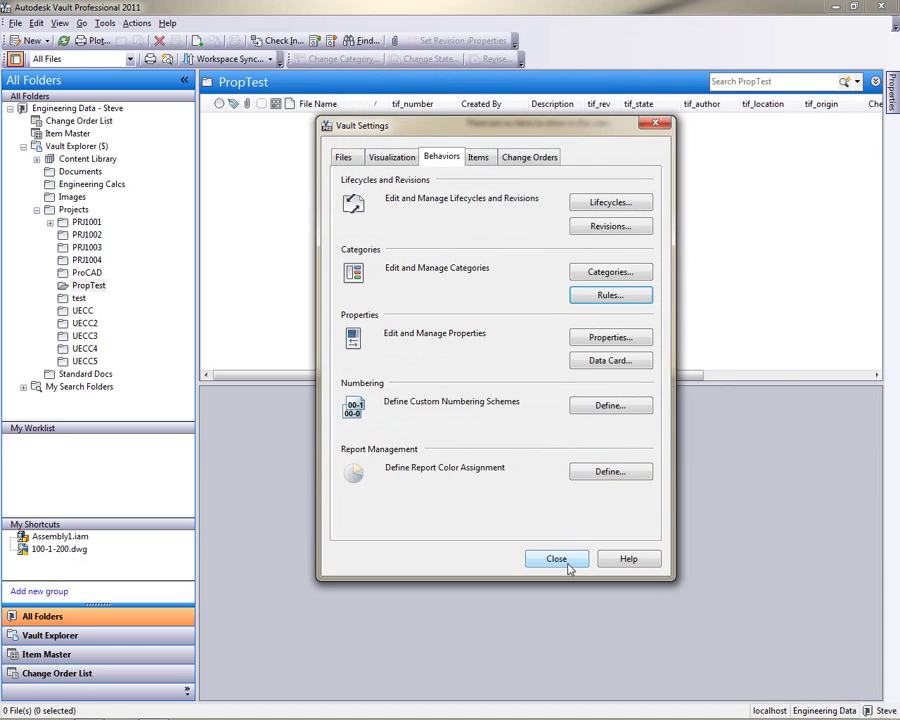
- In Property Definitions, confirm tif_author and the other tif_ properties are enabled for Images
left_click(595, 342)
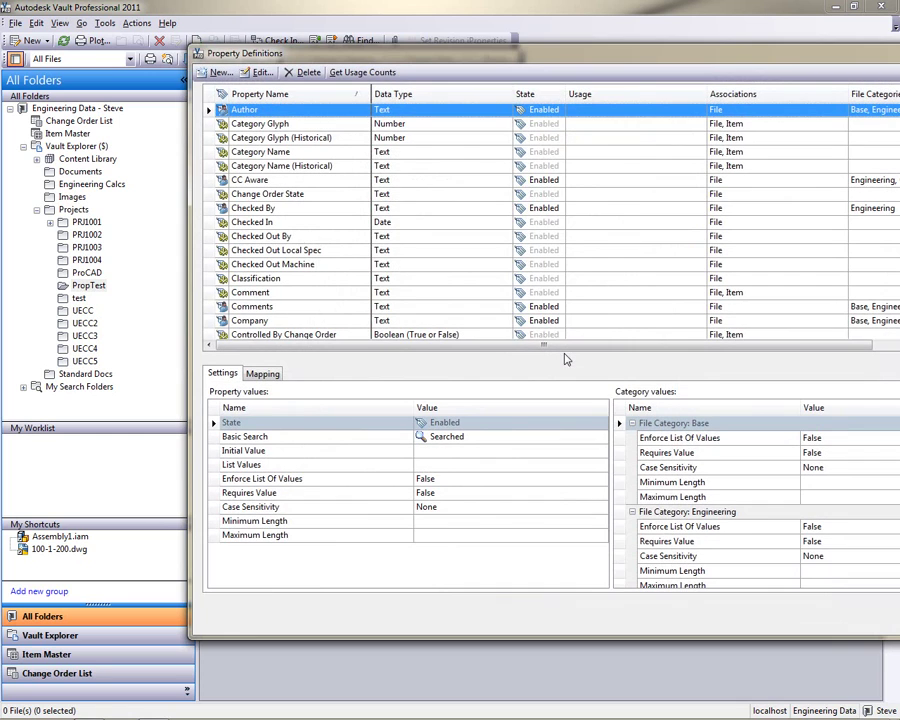
left_click_drag(547, 46, 393, 44)
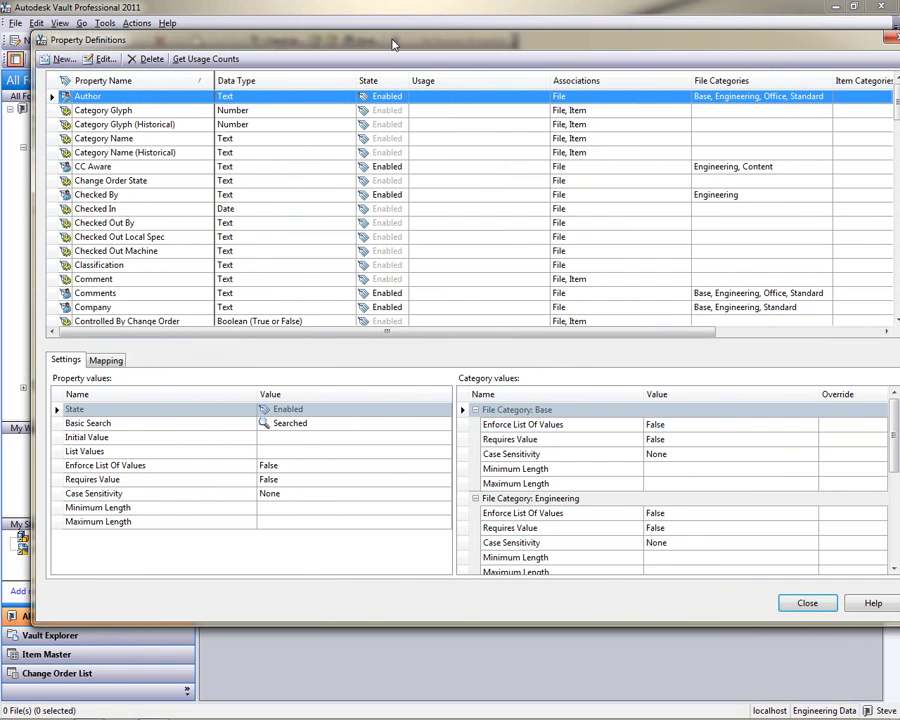
left_click(149, 223)
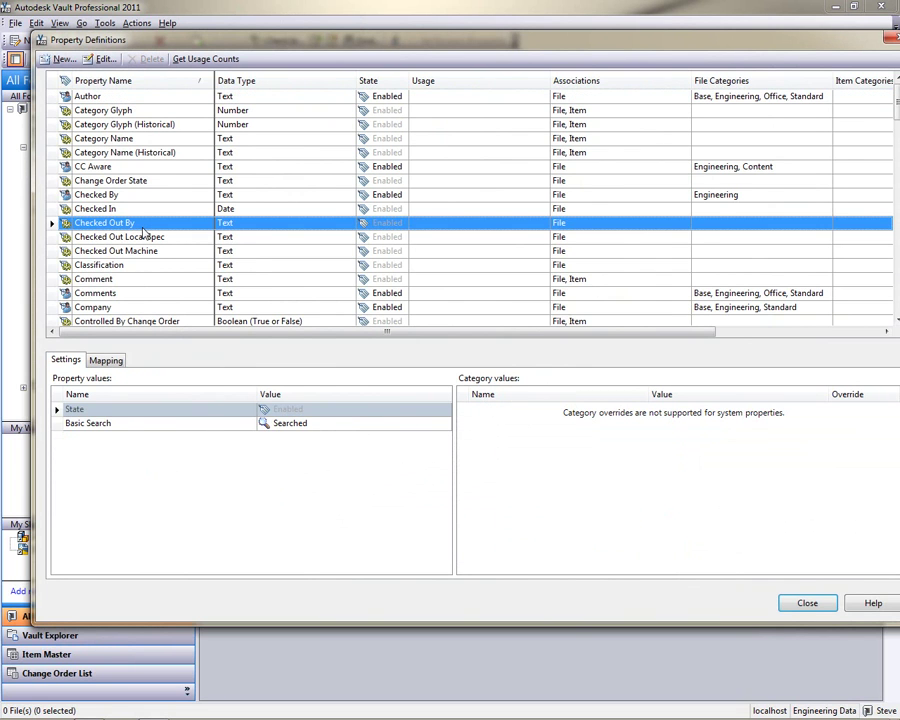
key("t")
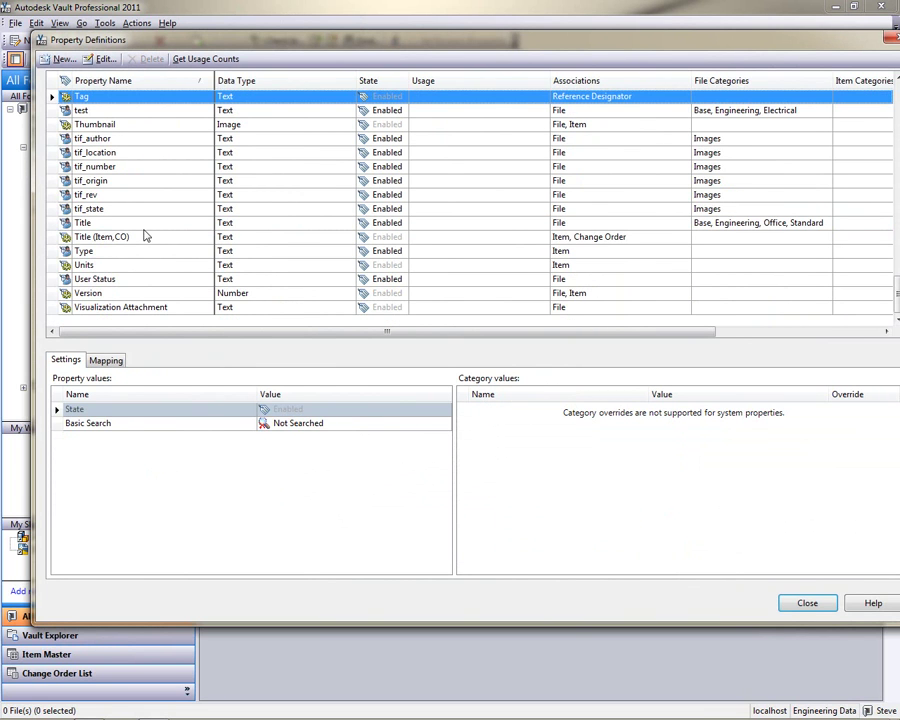
left_click(140, 142)
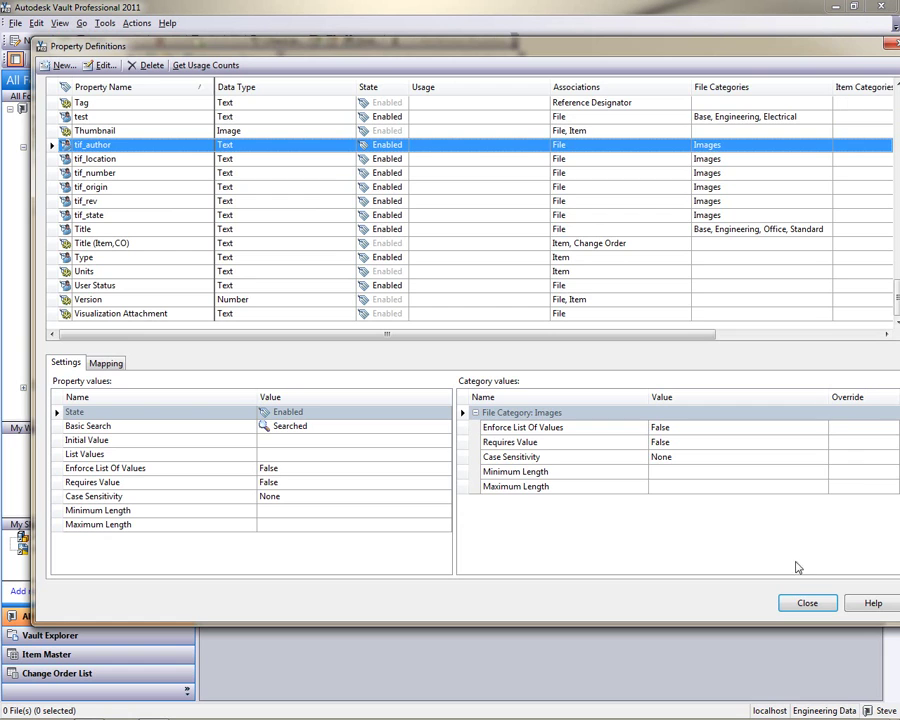
left_click(805, 604)
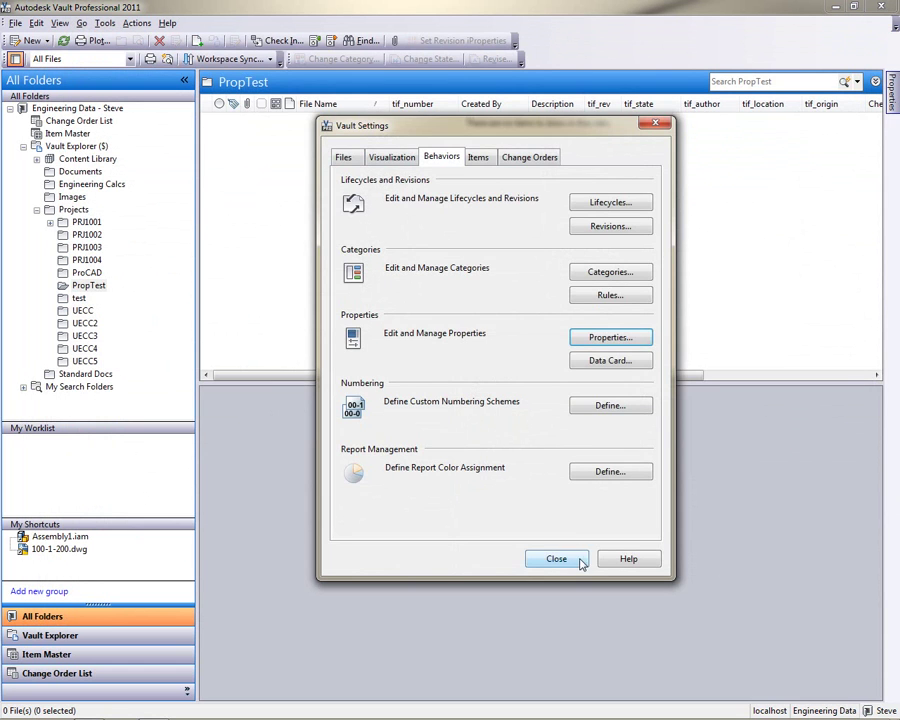
- Add SB00194.tif through SB00198.tif to PropTest with the comment 'Added to Vault'
left_click(555, 558)
right_click(105, 286)
left_click(122, 324)
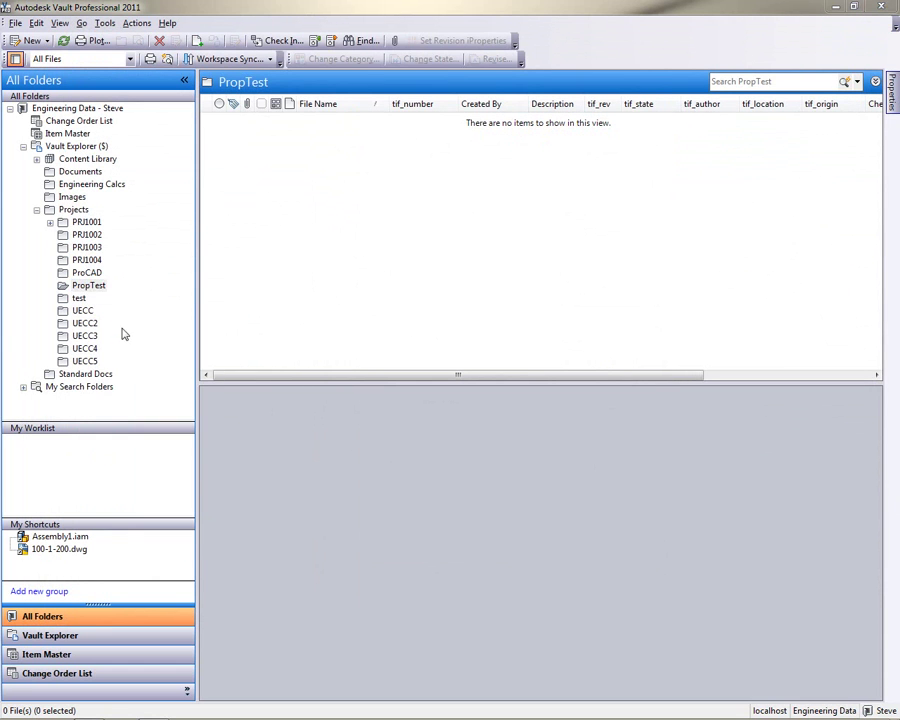
left_click_drag(560, 247, 227, 138)
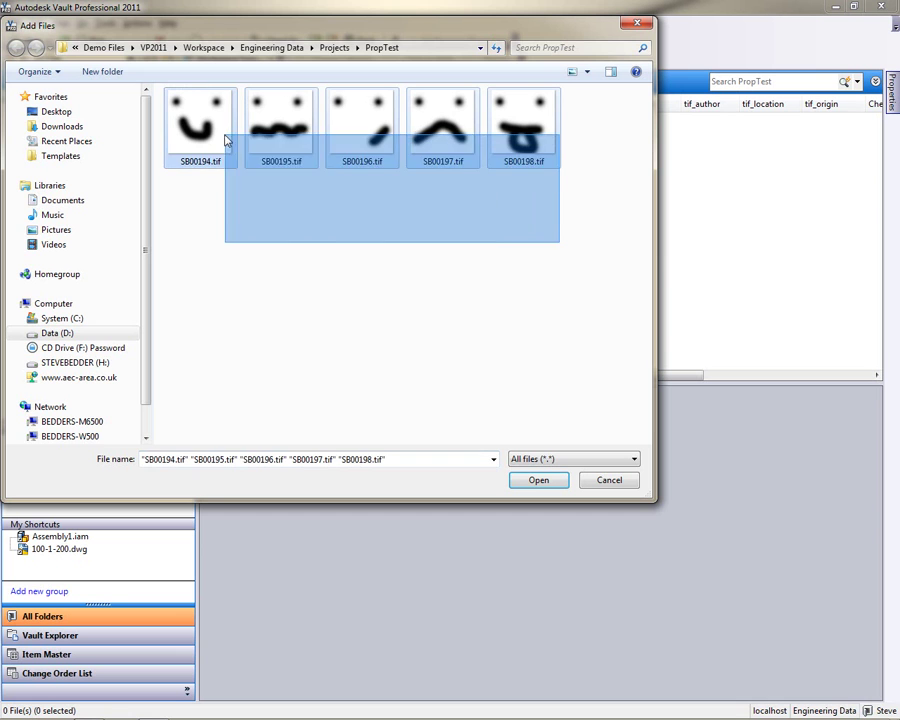
left_click(529, 483)
left_click(566, 582)
type("Added to Vault")
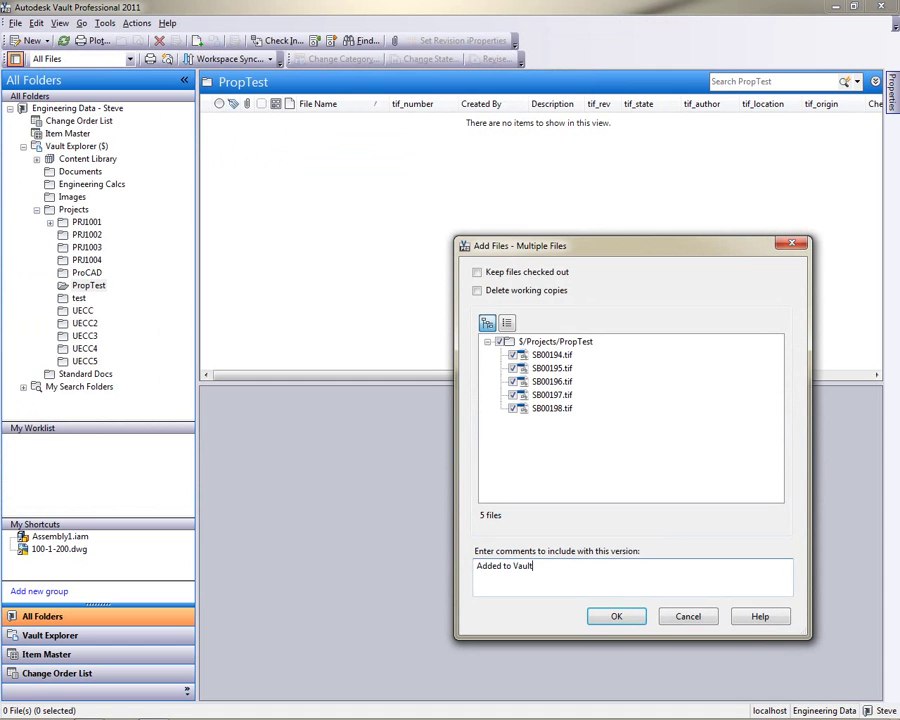
left_click(618, 618)
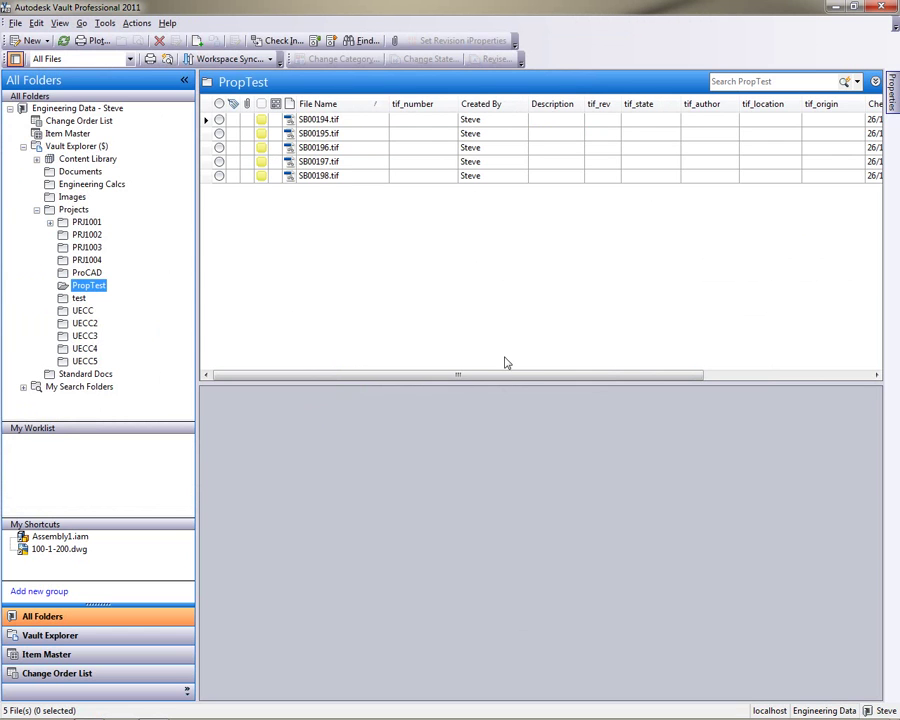
left_click_drag(520, 376, 660, 378)
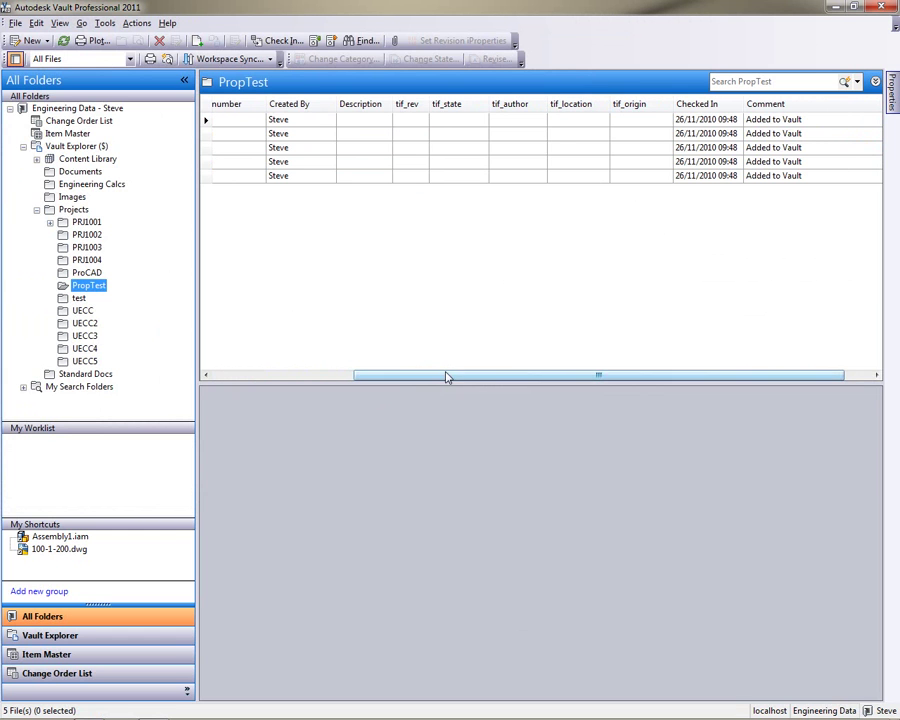
left_click_drag(446, 377, 301, 368)
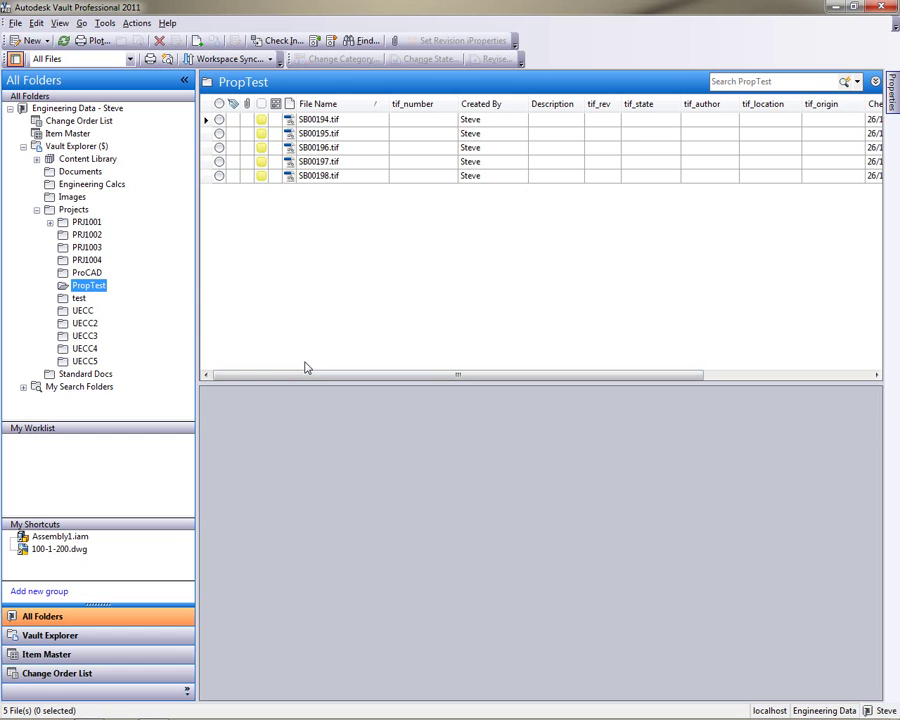
- Minimize Vault and open import.csv from the desktop in Excel
left_click(839, 8)
left_click(826, 50)
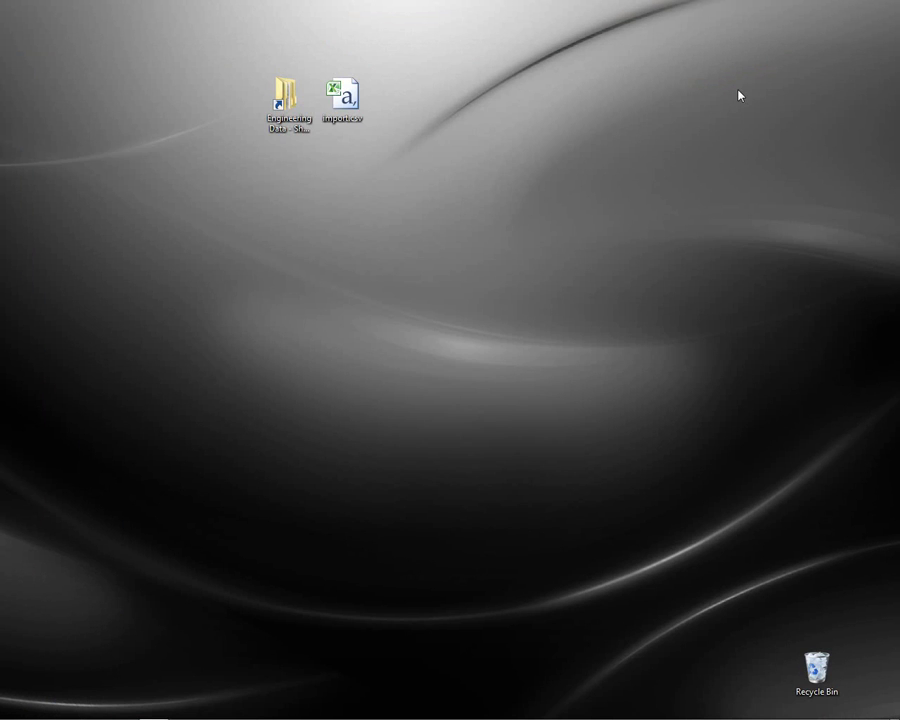
left_click(352, 110)
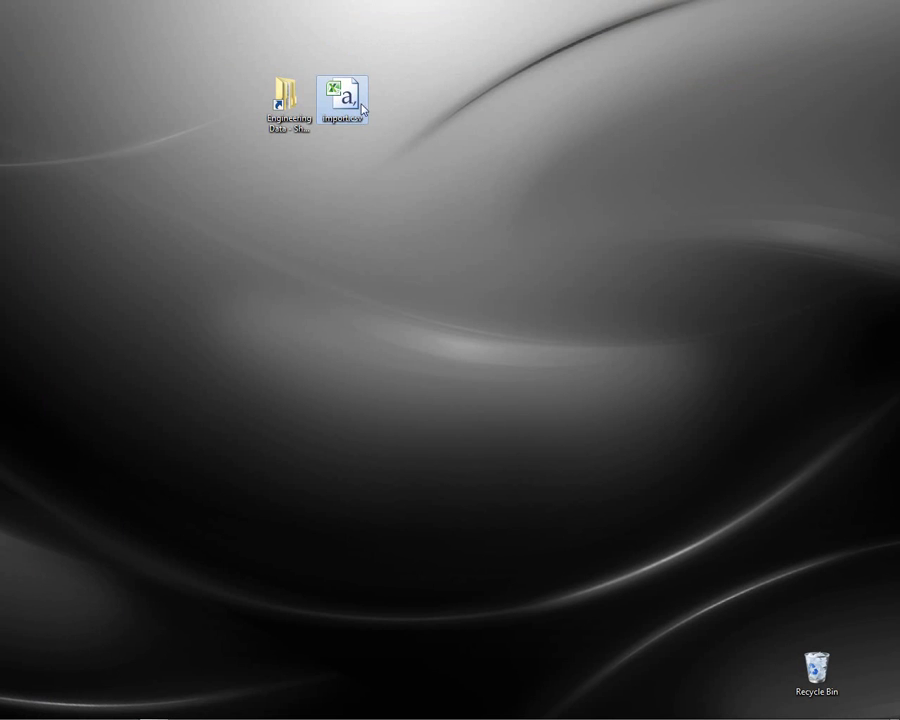
double_click(354, 112)
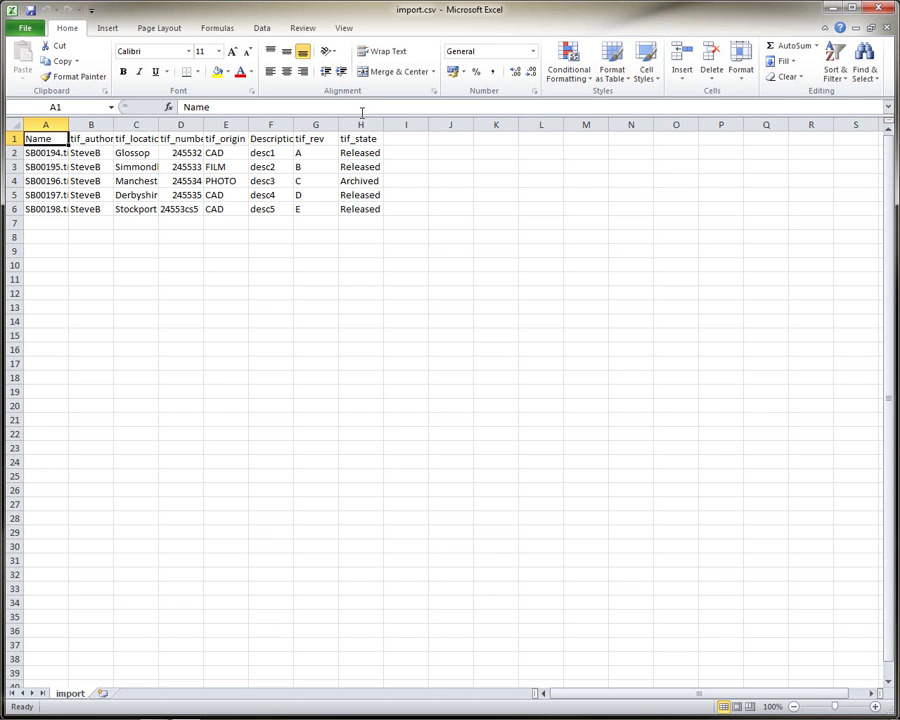
- Widen columns A, C, D and F so the tif property headings and values fit
left_click_drag(69, 125, 75, 125)
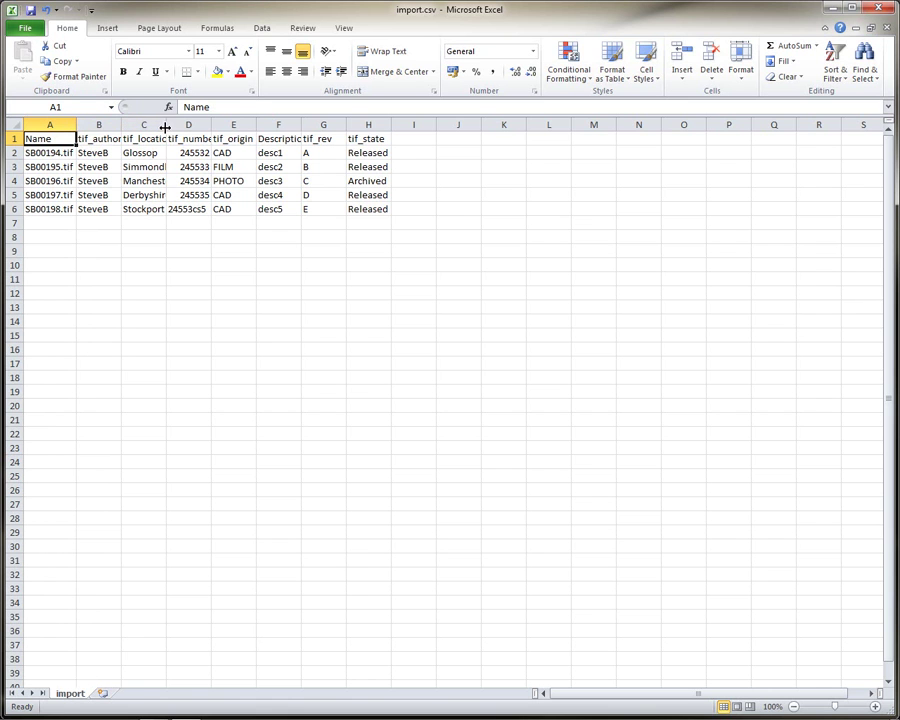
left_click_drag(165, 128, 297, 125)
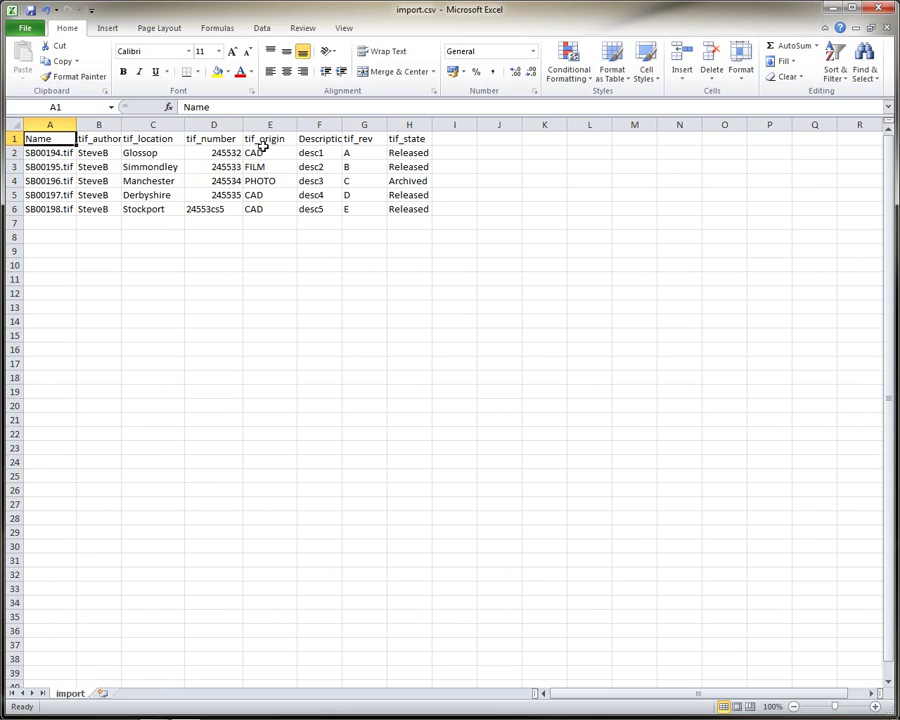
left_click_drag(76, 125, 90, 125)
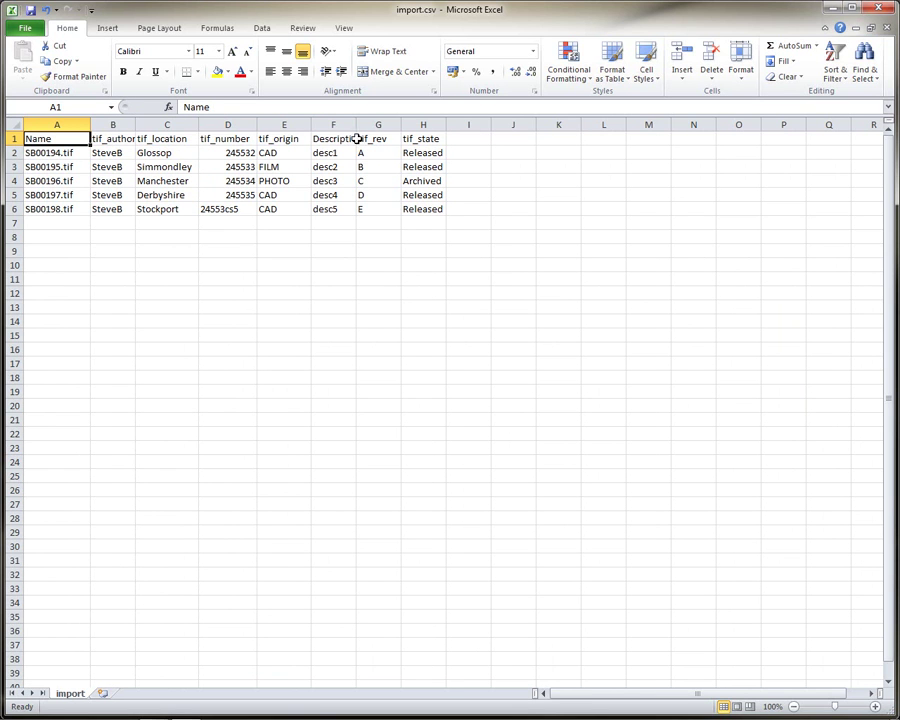
left_click_drag(356, 126, 377, 126)
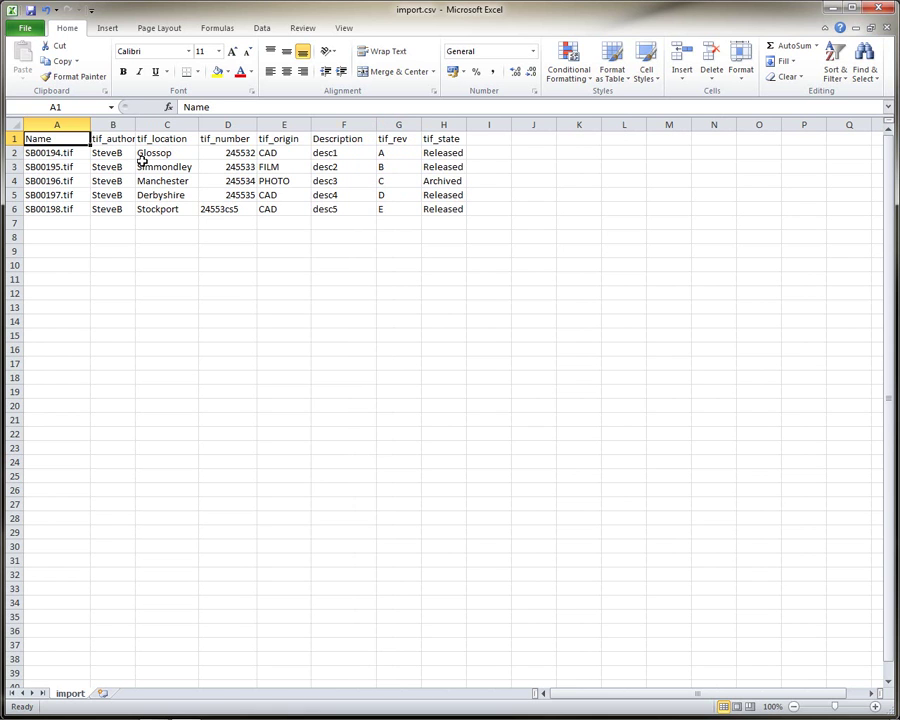
left_click(14, 138)
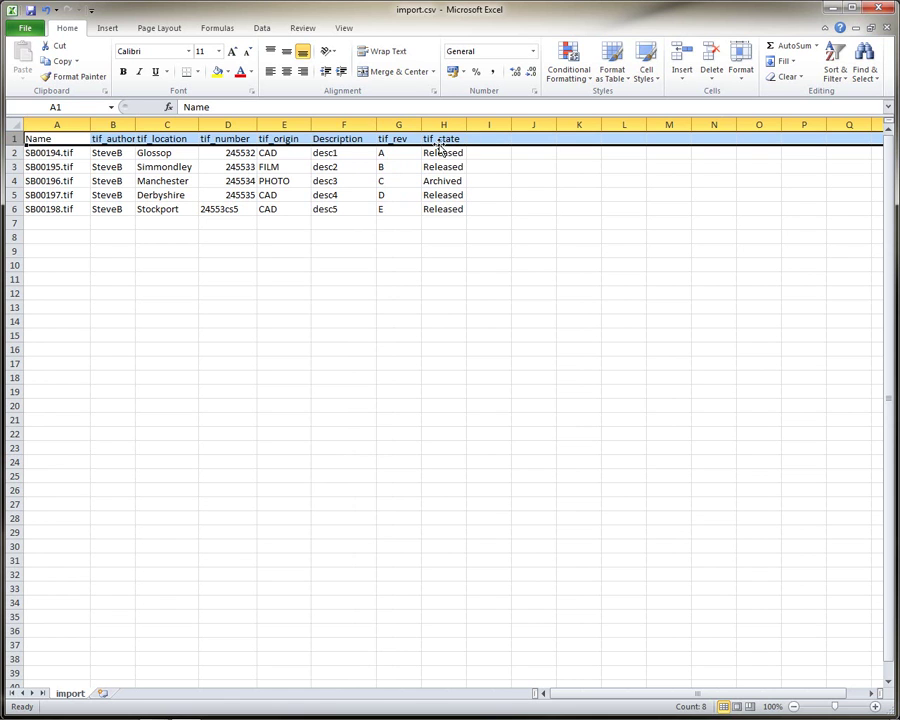
left_click_drag(66, 153, 68, 209)
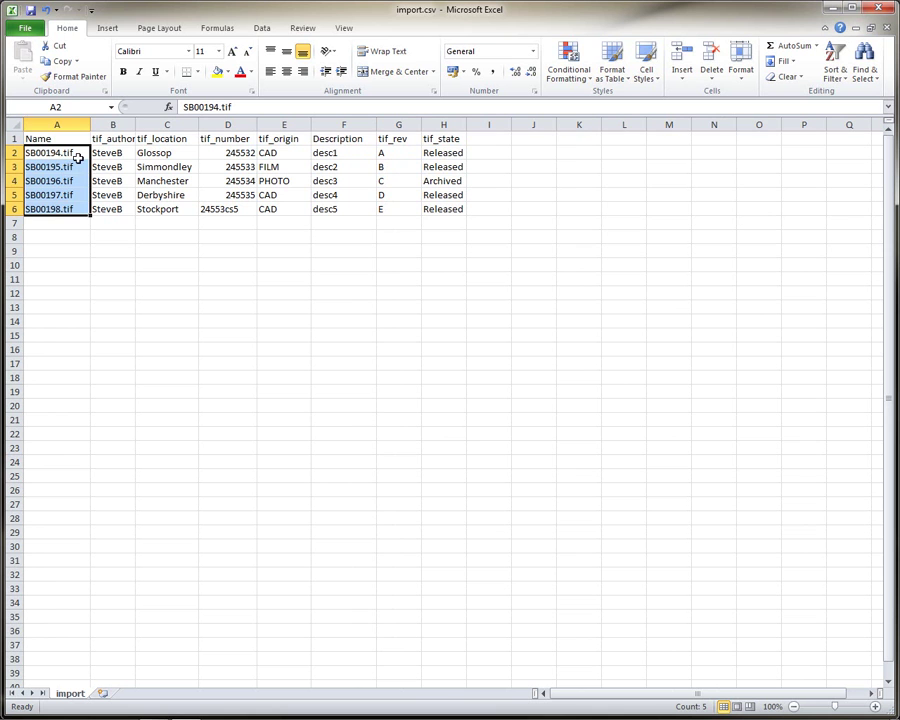
- Close Excel, saving over import.csv and keeping the CSV format
left_click(885, 8)
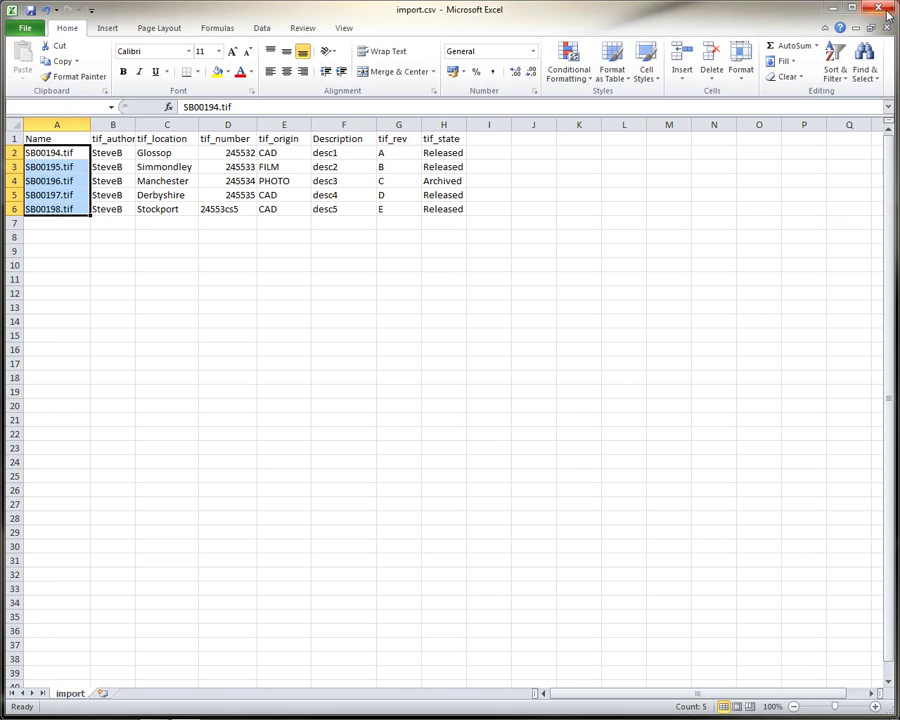
left_click(391, 385)
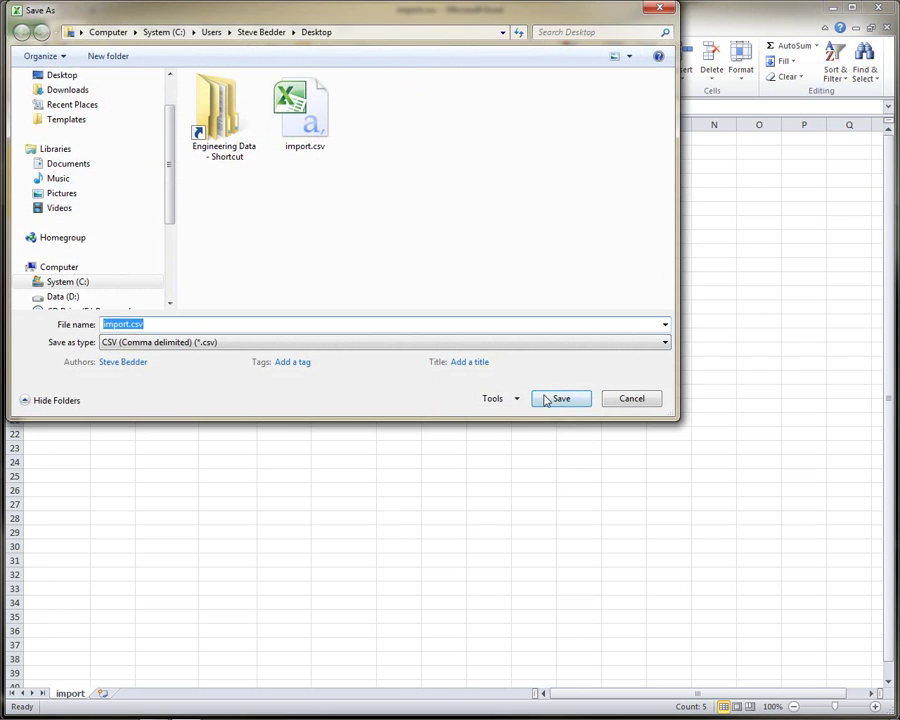
left_click(561, 398)
left_click(489, 371)
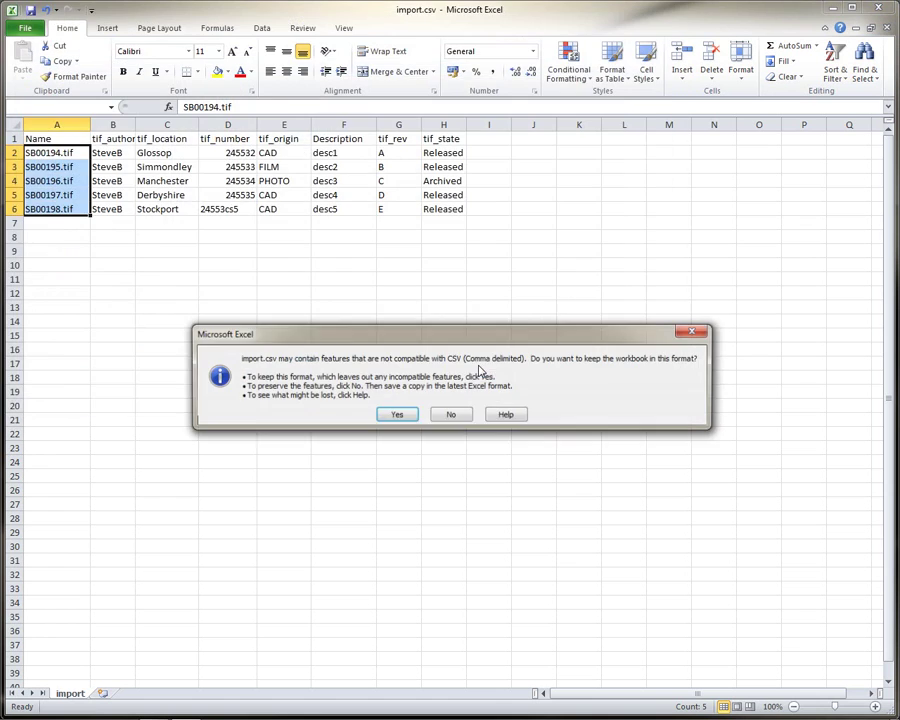
left_click(404, 415)
- Move import.csv from the desktop into C:\Program Files (x86)\Autodesk Consulting\BulkProcessor 2011\Tools
right_click(346, 110)
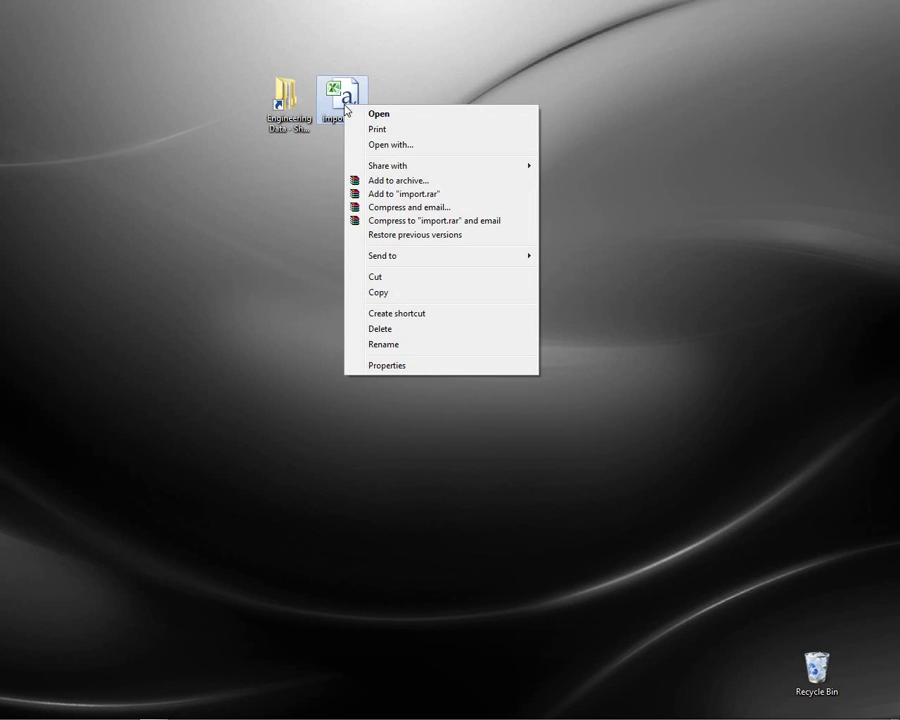
left_click(376, 277)
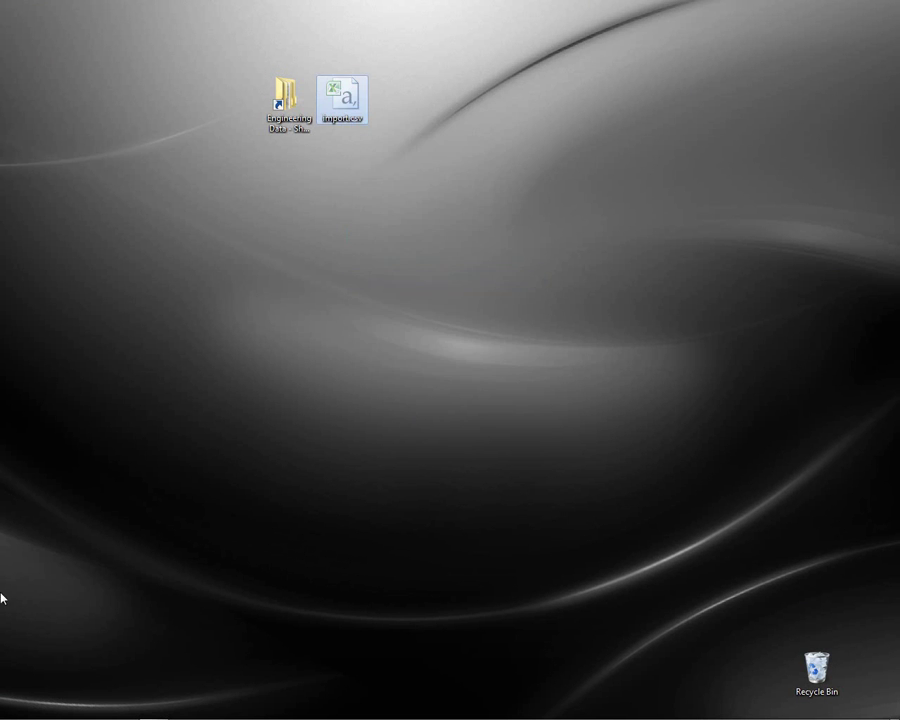
right_click(88, 708)
left_click(96, 667)
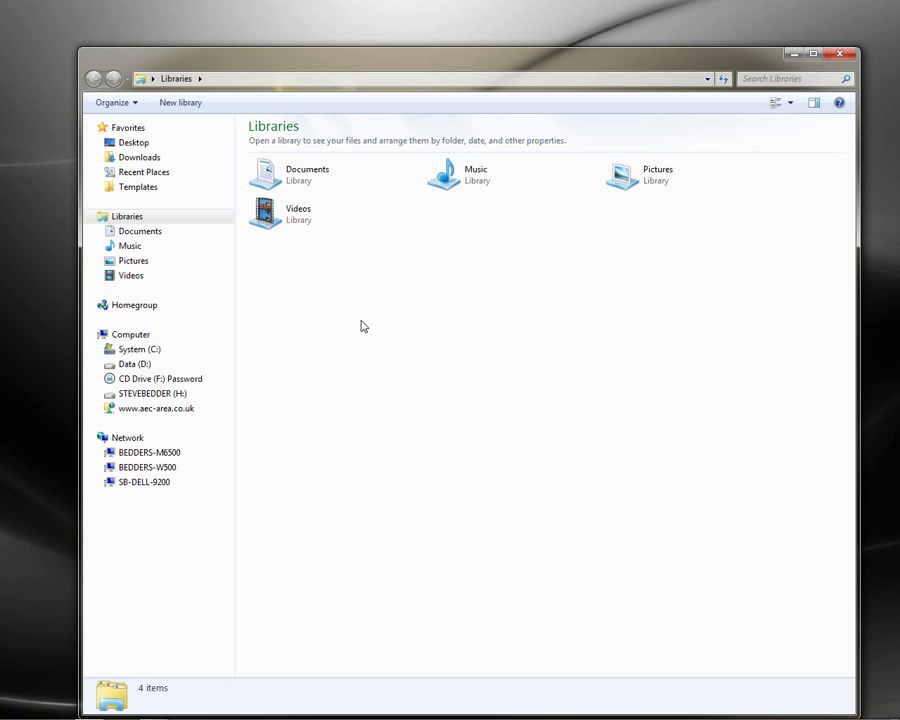
left_click(212, 350)
double_click(340, 250)
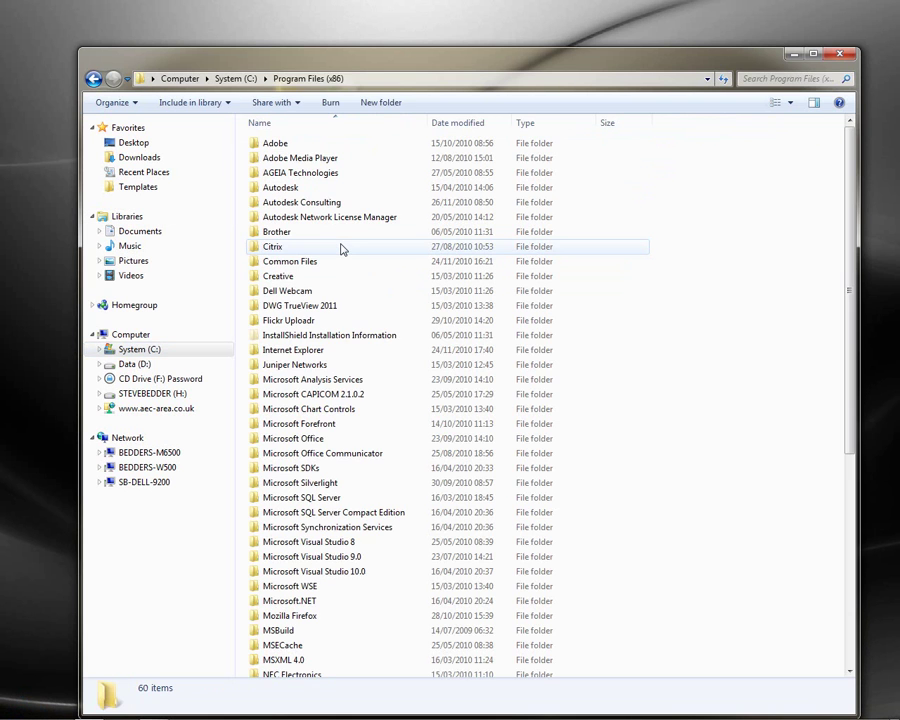
double_click(346, 202)
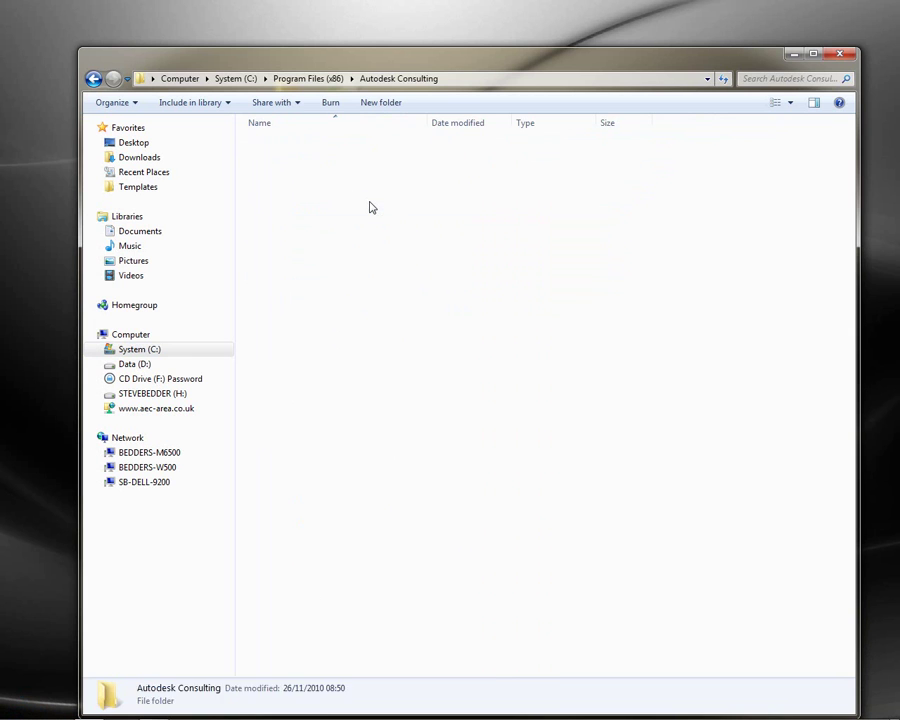
double_click(327, 147)
double_click(311, 189)
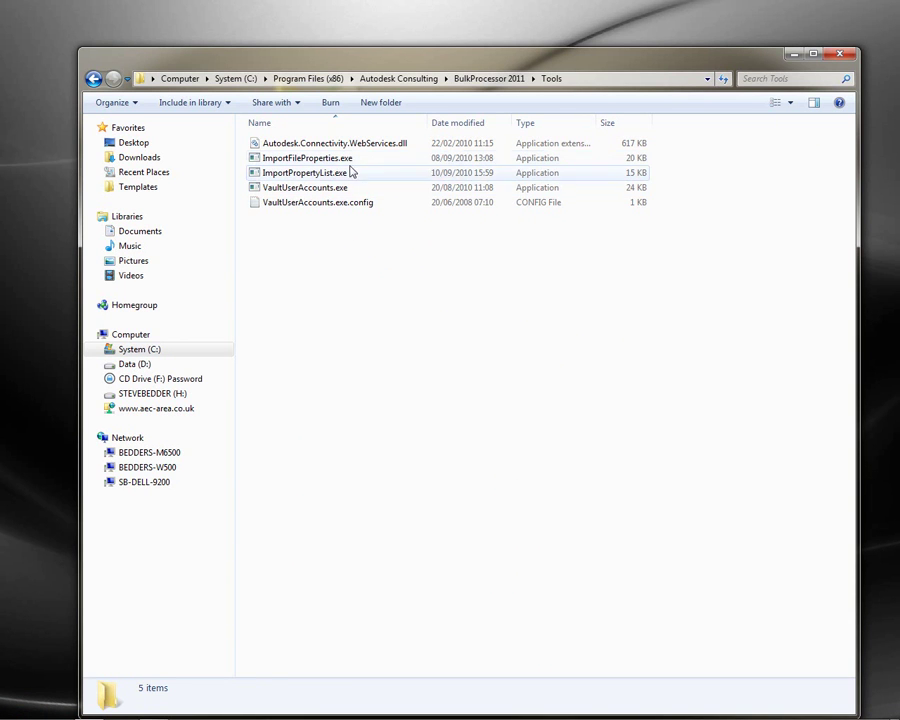
right_click(337, 277)
left_click(374, 366)
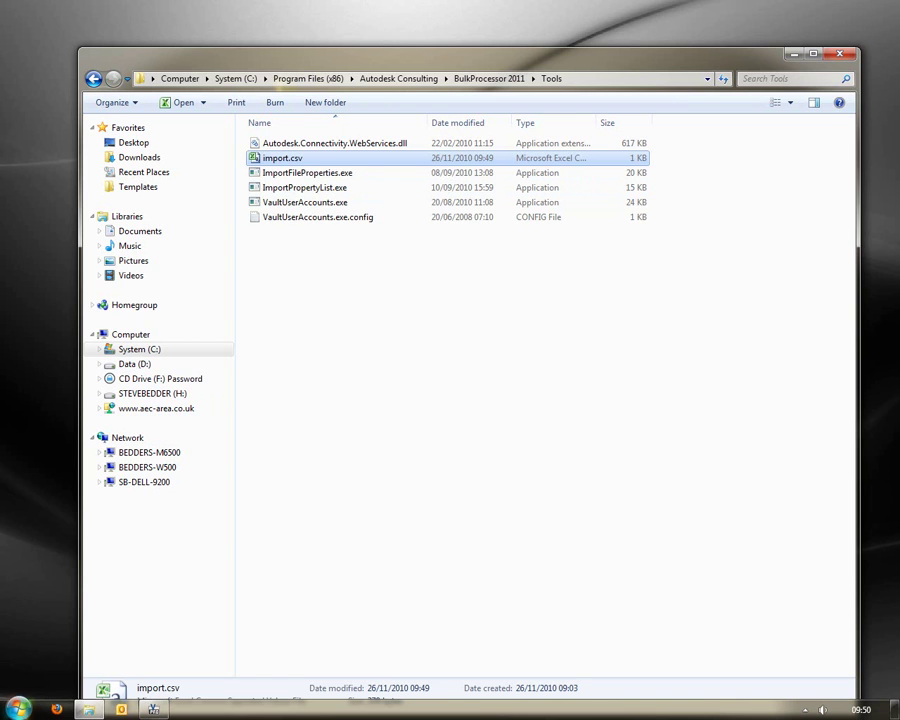
- Launch cmd as administrator and change to the root of drive C
left_click(20, 708)
type("cmd")
key("ctrl+shift+Return")
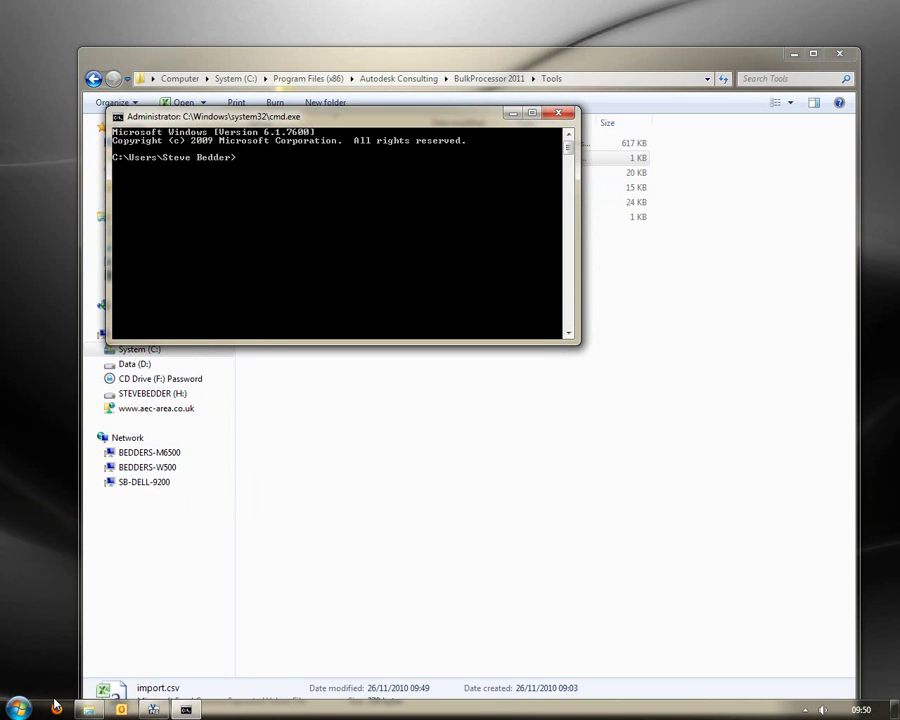
type("cd\\]")
key("Return")
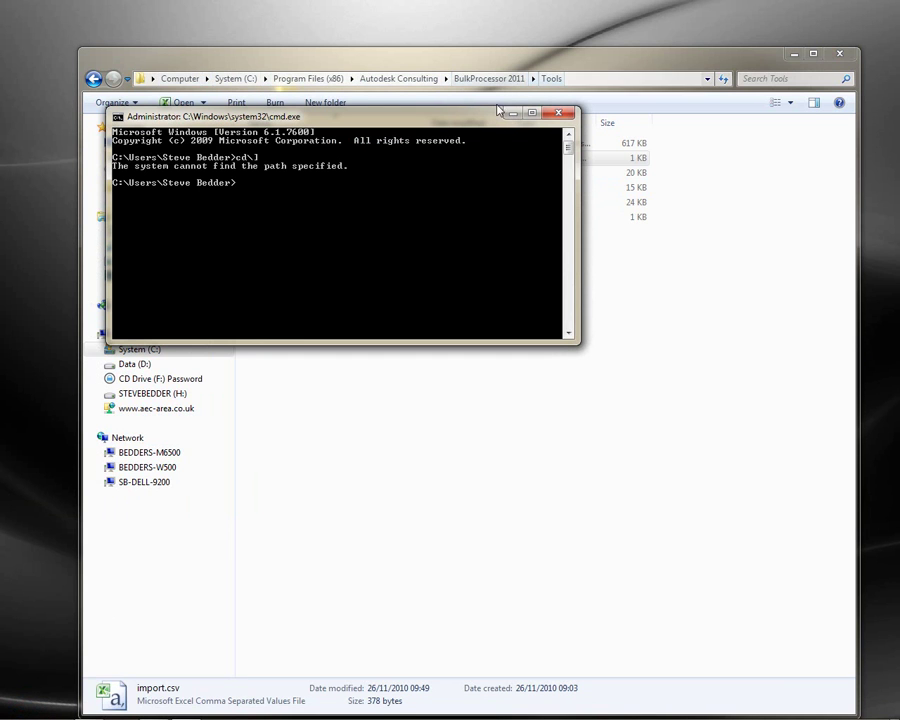
left_click_drag(488, 116, 454, 203)
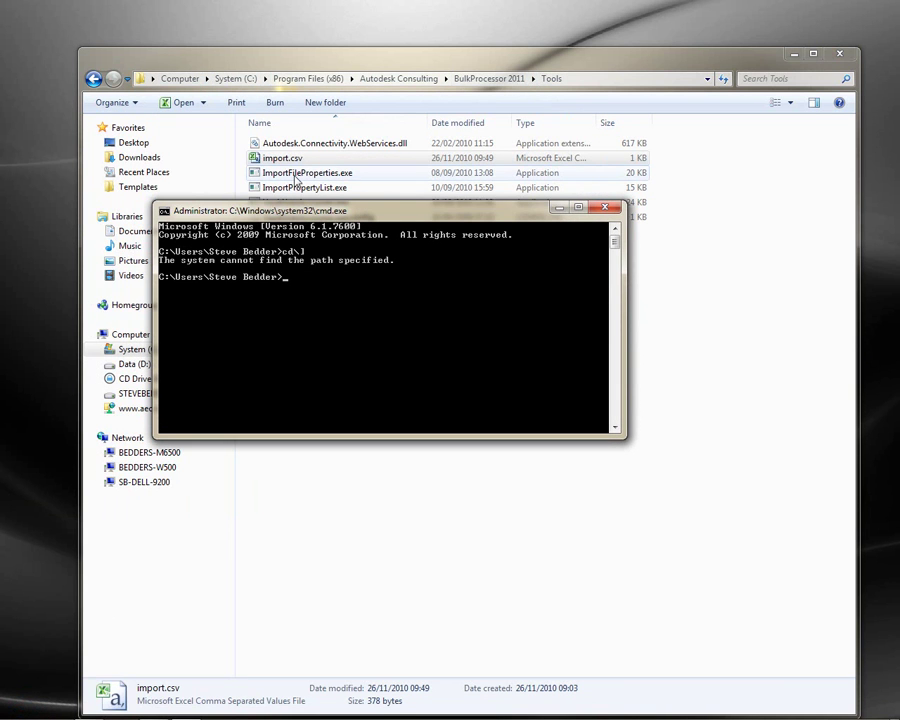
- Change directory into C:\Program Files (x86)
type("cd ")
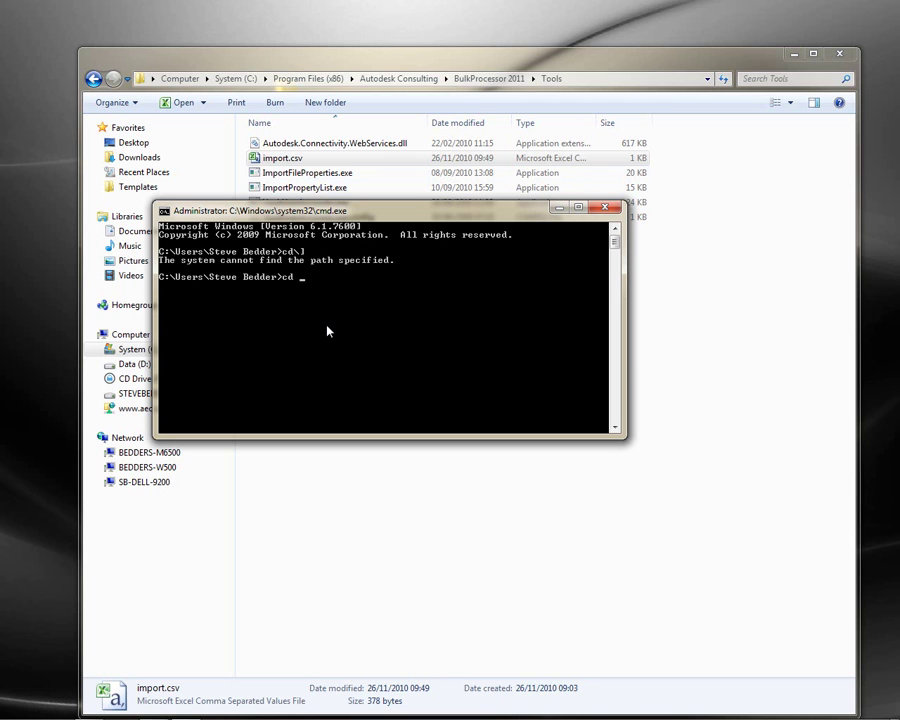
type("Program Files (x86)")
key("Return")
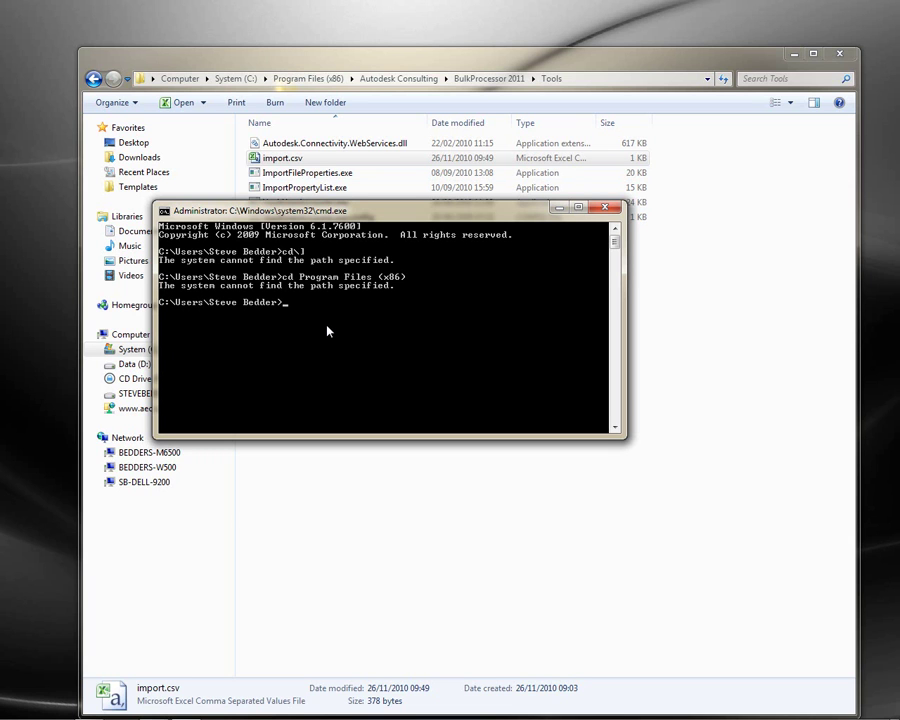
type("cd\\")
key("Return")
type("cd\\program files\\")
key("BackSpace")
type("(x86)")
key("Return")
- Change into Autodesk Consulting\BulkProcessor 2011\Tools
type("cd Autodesk Co")
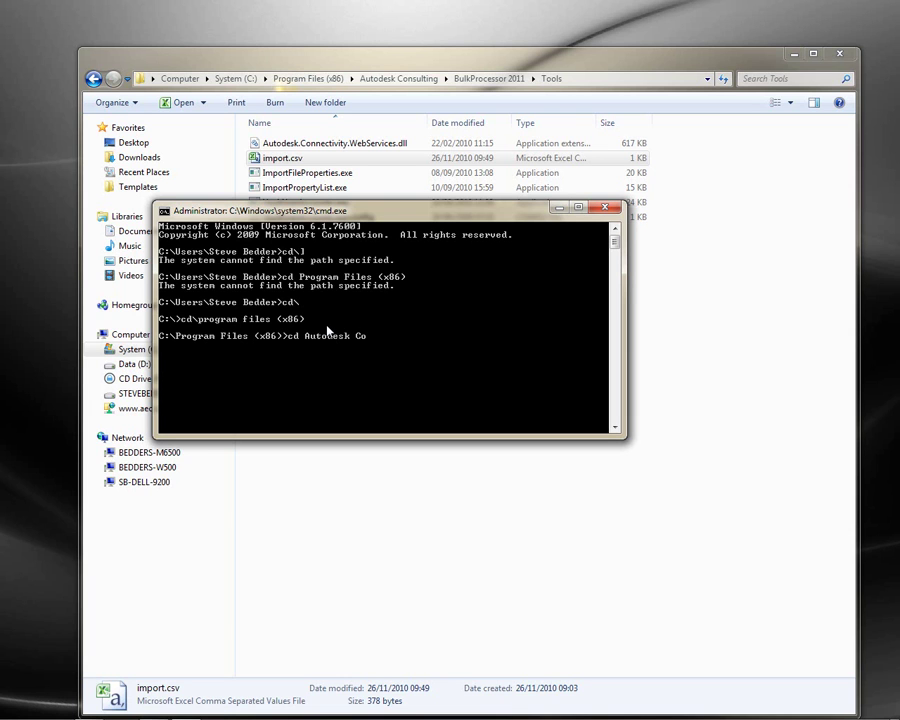
type("nsulting")
key("Return")
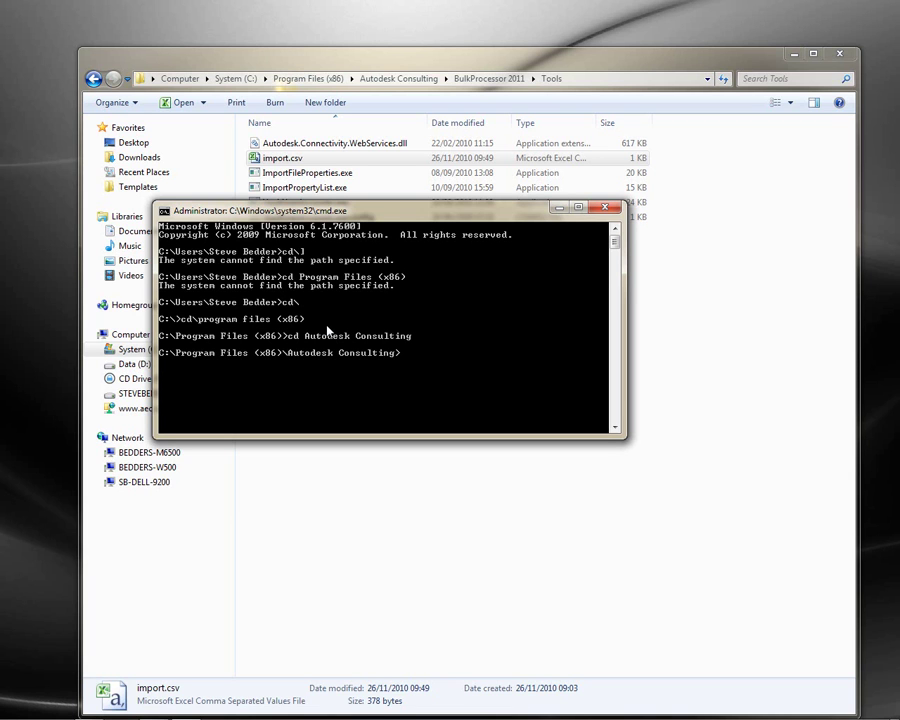
type("cd BulkProcessor 2011")
key("Return")
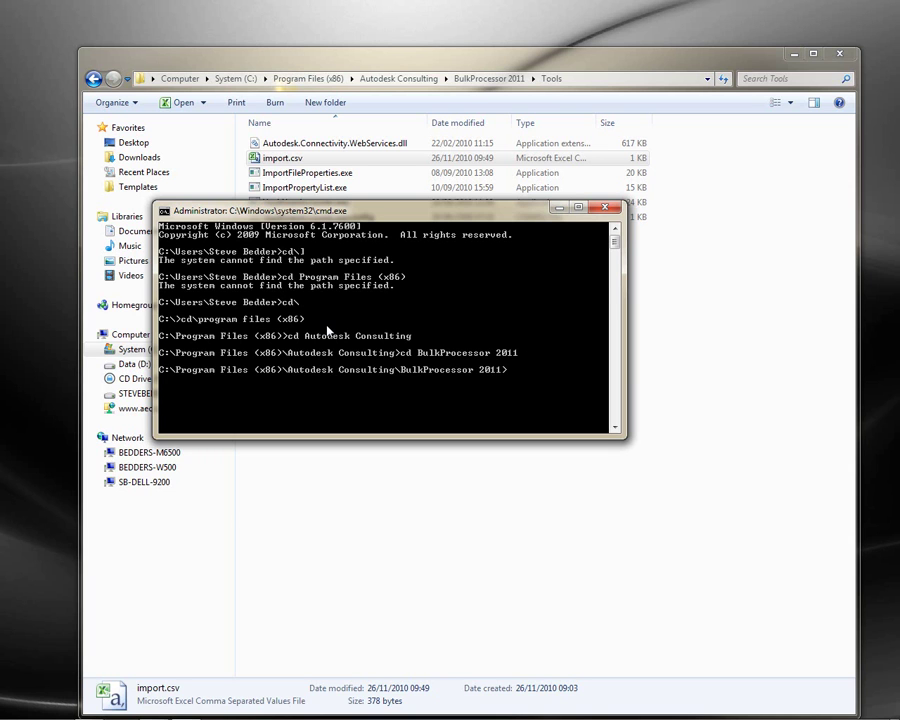
type("cd tools")
key("Return")
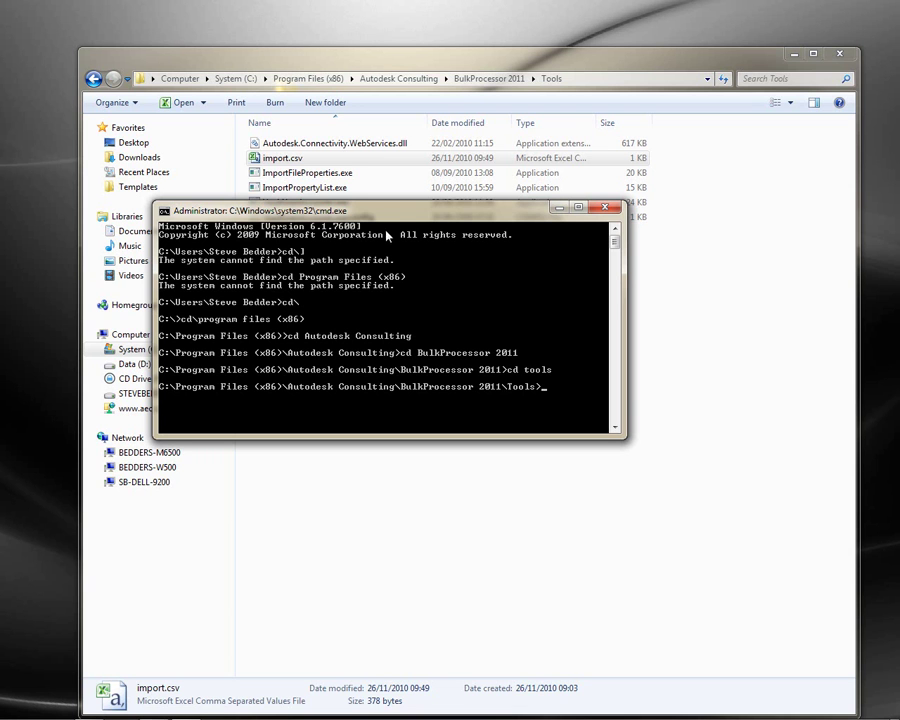
left_click_drag(397, 213, 427, 310)
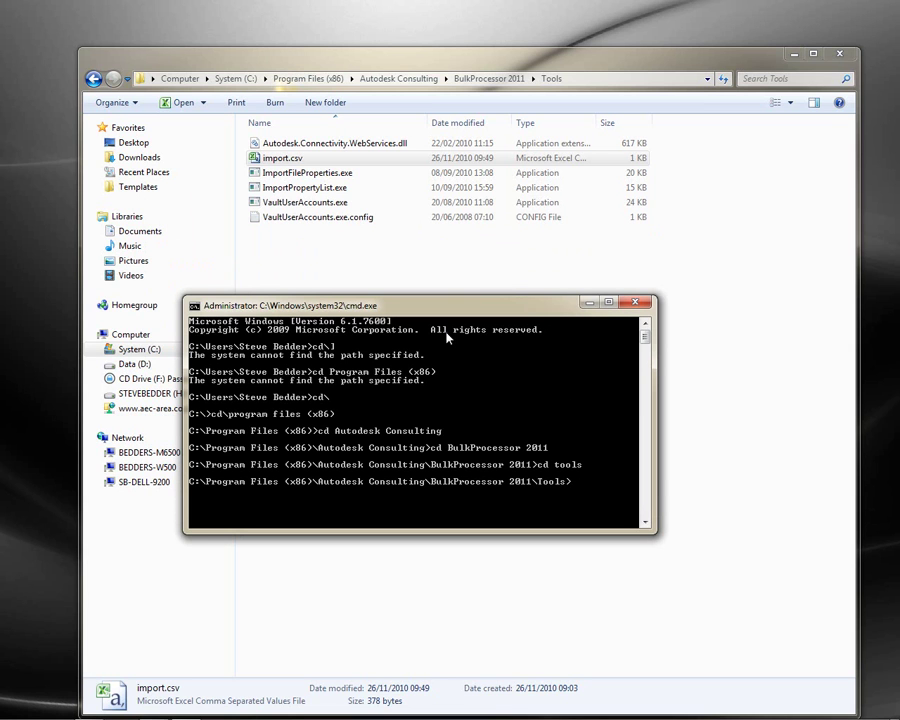
- Type ImportFileProperties -s localhost -db "Engineering Data" -u with the user name, then -p "" import.csv
type("ImportFileProperties")
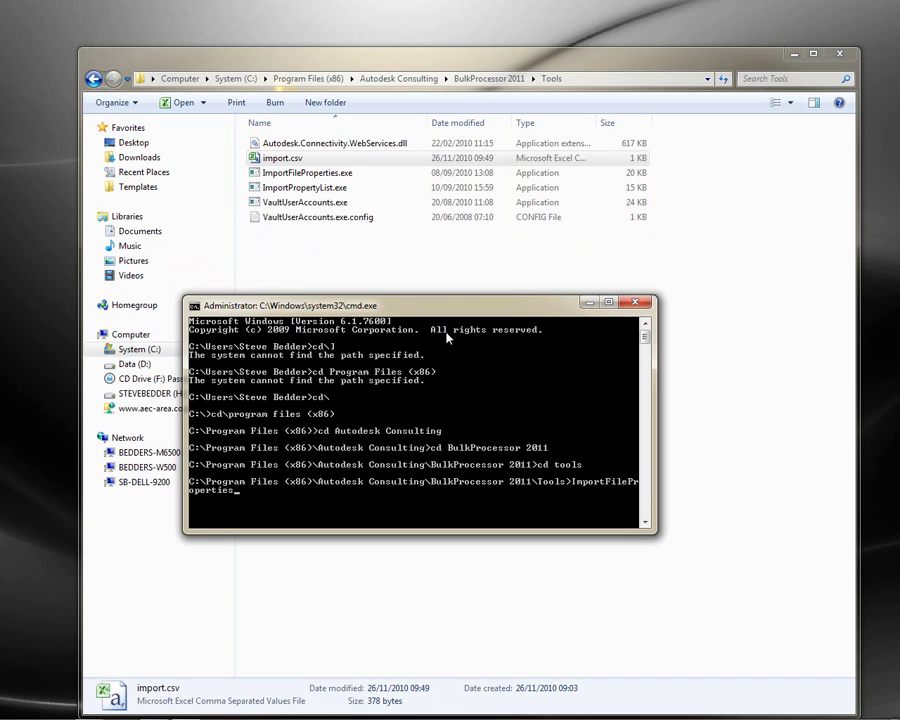
type("-s localhost -db Vault")
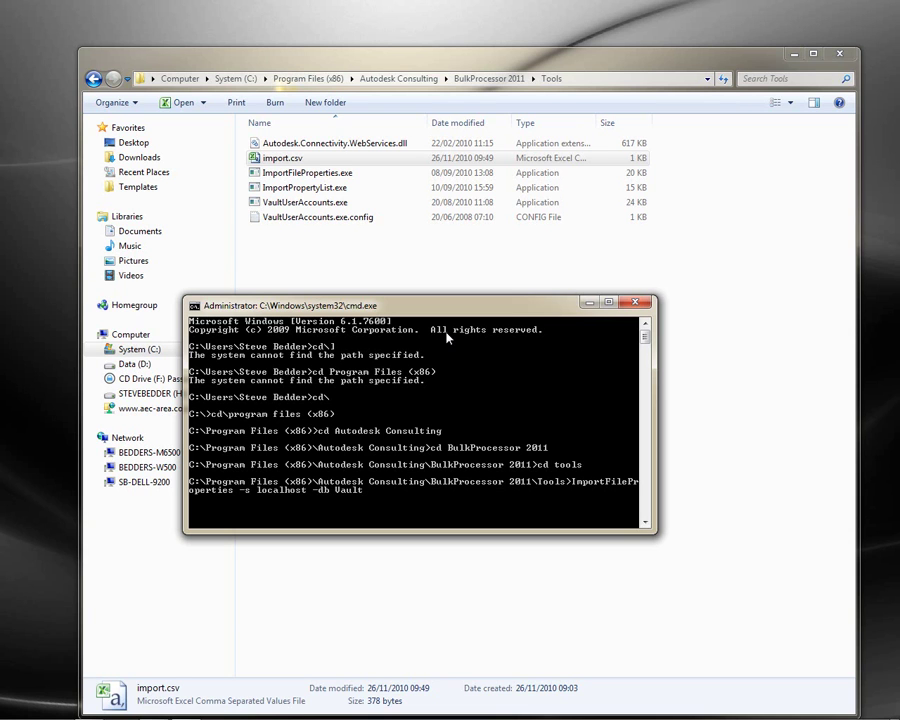
key("BackSpace")
key("BackSpace")
key("BackSpace")
key("BackSpace")
key("BackSpace")
type("\"Engineering Data\" -u Steve -p")
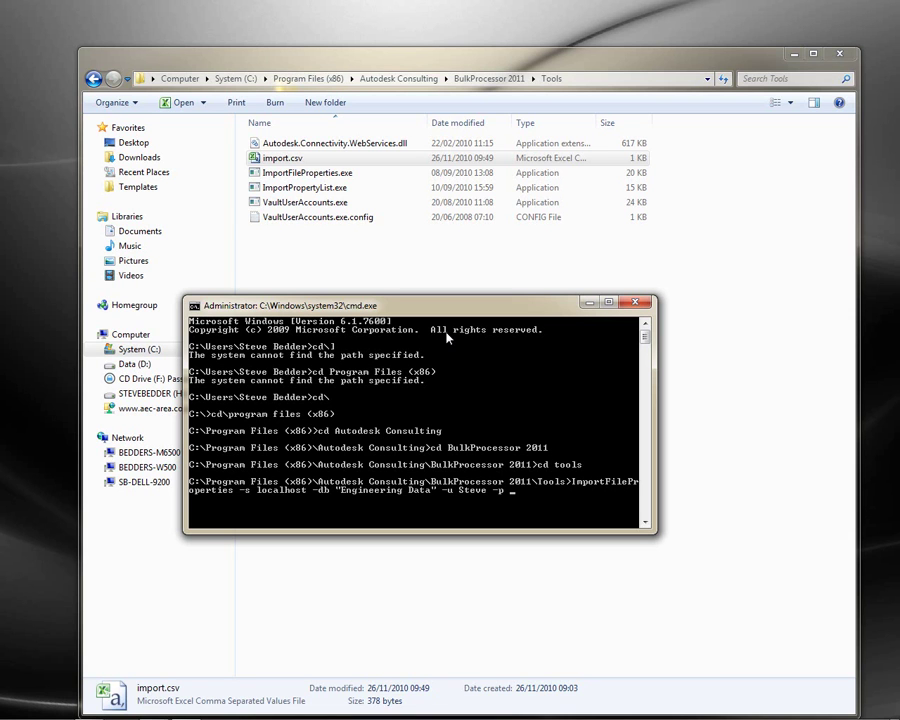
type(" \"\" import.csv")
- Execute the ImportFileProperties command and read the per-file import results
key("Return")
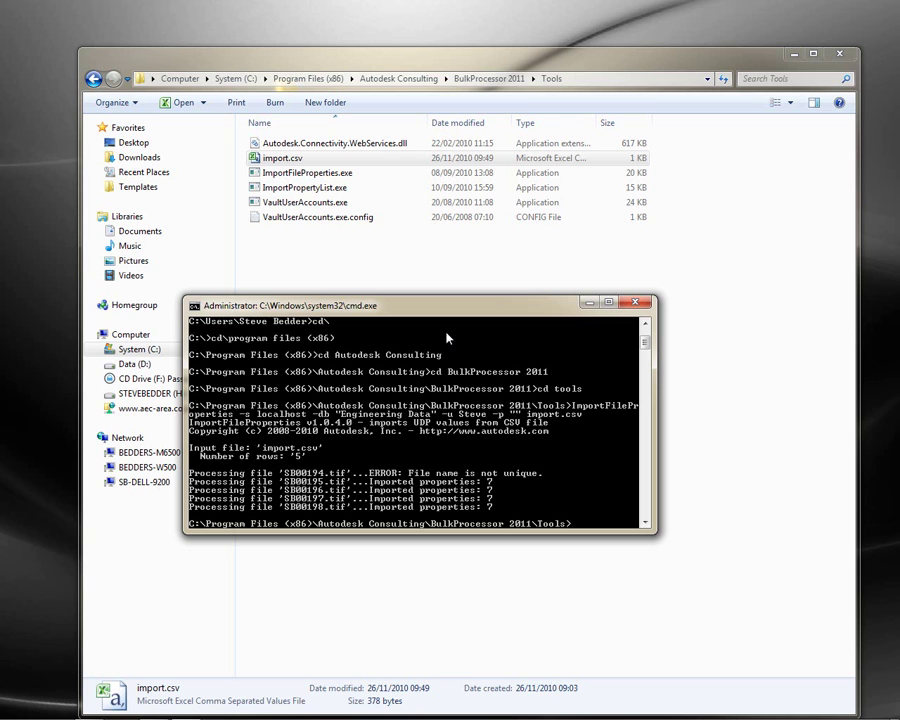
- Refresh PropTest in Vault and scroll to view imported tif_* values on SB00195–SB00198.tif
mouse_move(56, 711)
left_click(153, 710)
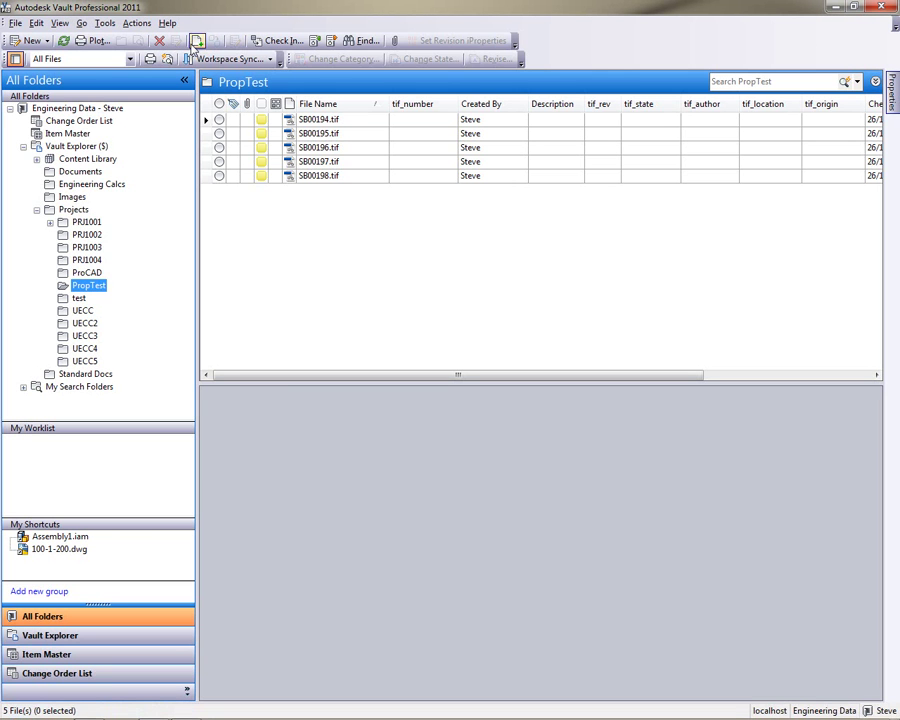
left_click(63, 40)
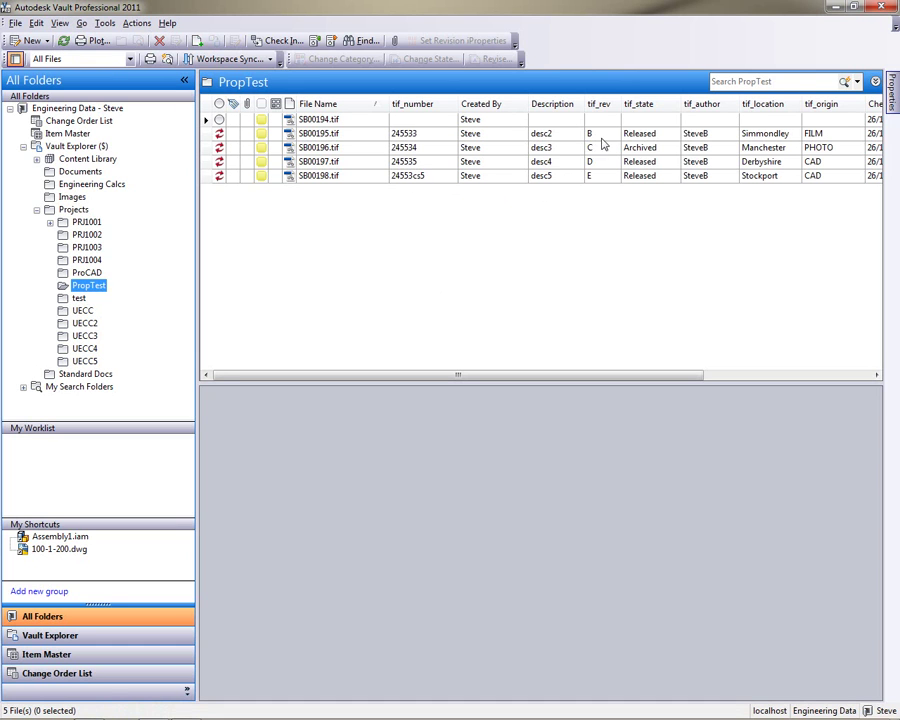
mouse_move(623, 381)
left_mouse_down()
mouse_move(771, 393)
mouse_move(622, 392)
left_mouse_up()
left_click(78, 298)
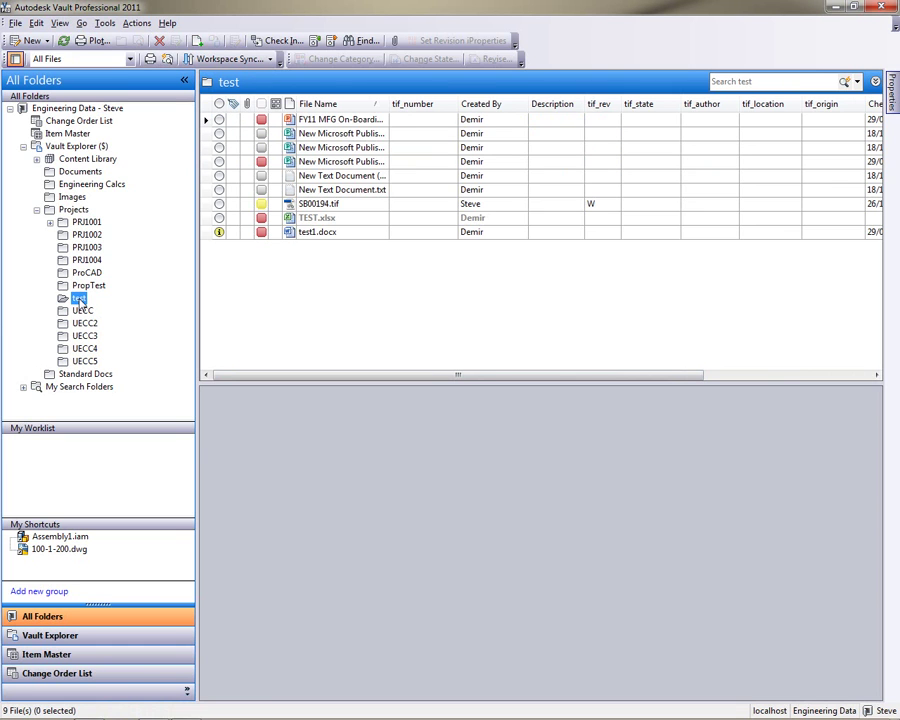
left_click(318, 204)
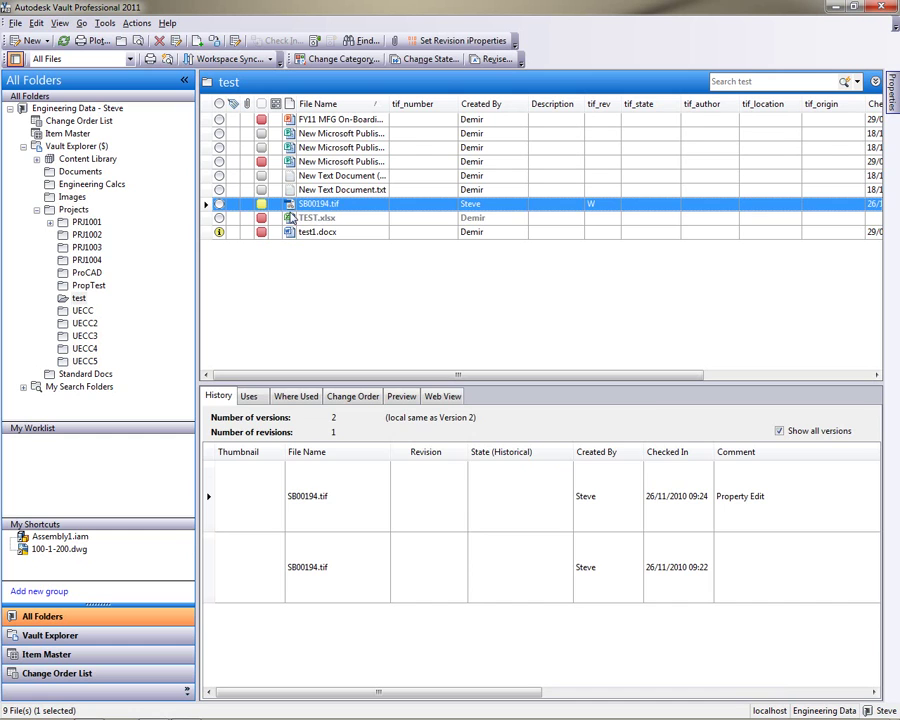
left_click(90, 285)
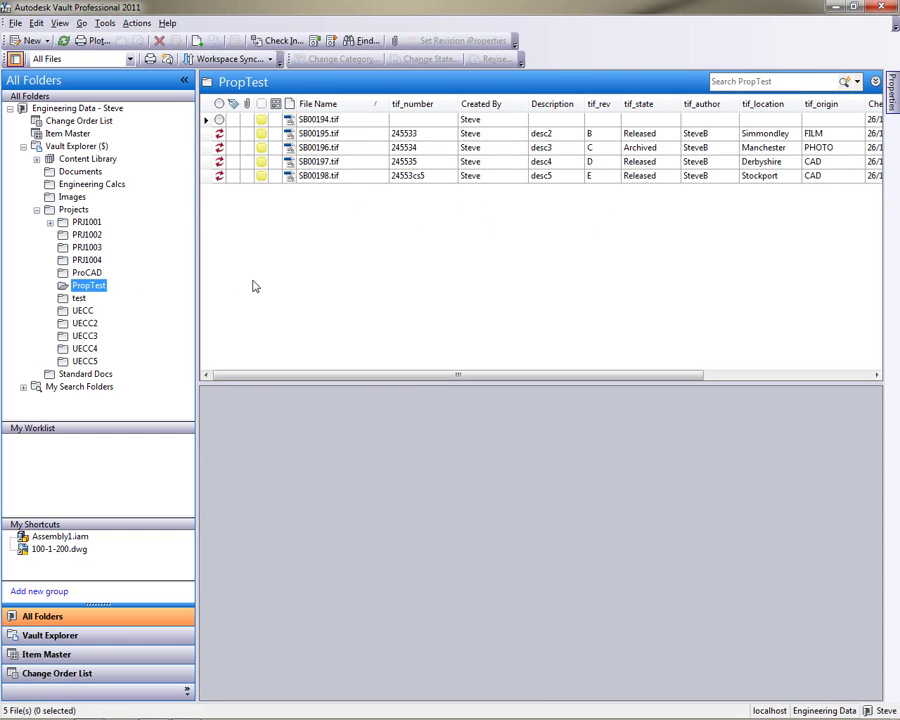